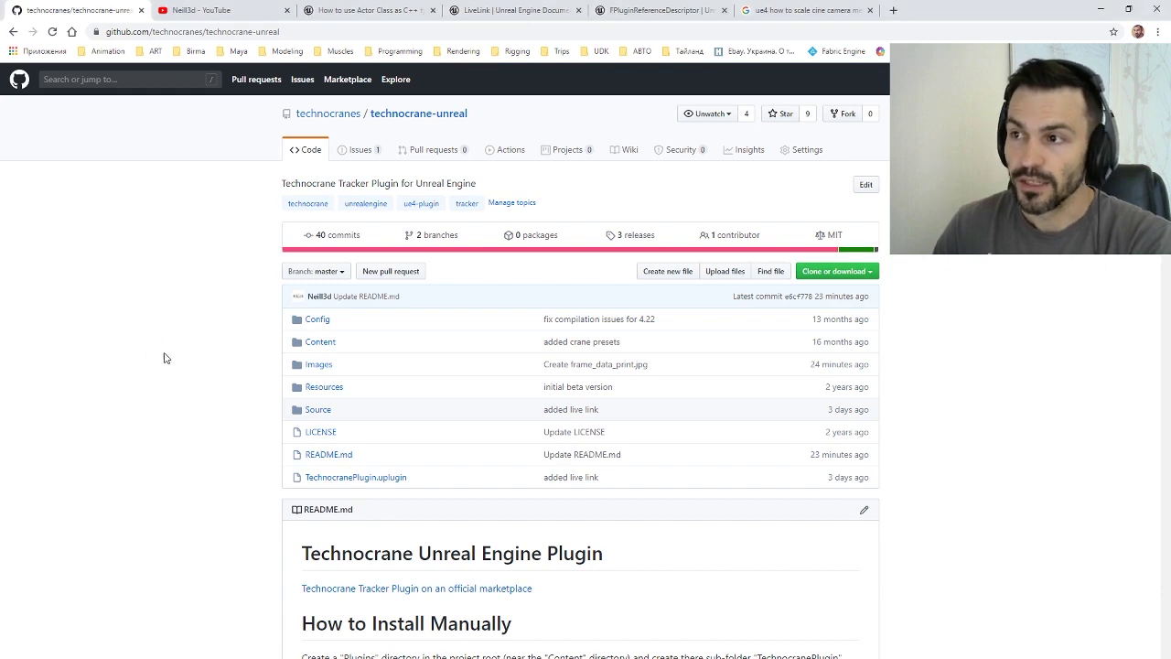
Step: Open the technocrane-unreal Releases page and expand the Live Link v1.4.0 assets (Binaries_4_24.7z, Binaries_4_25.7z)
left_click(632, 240)
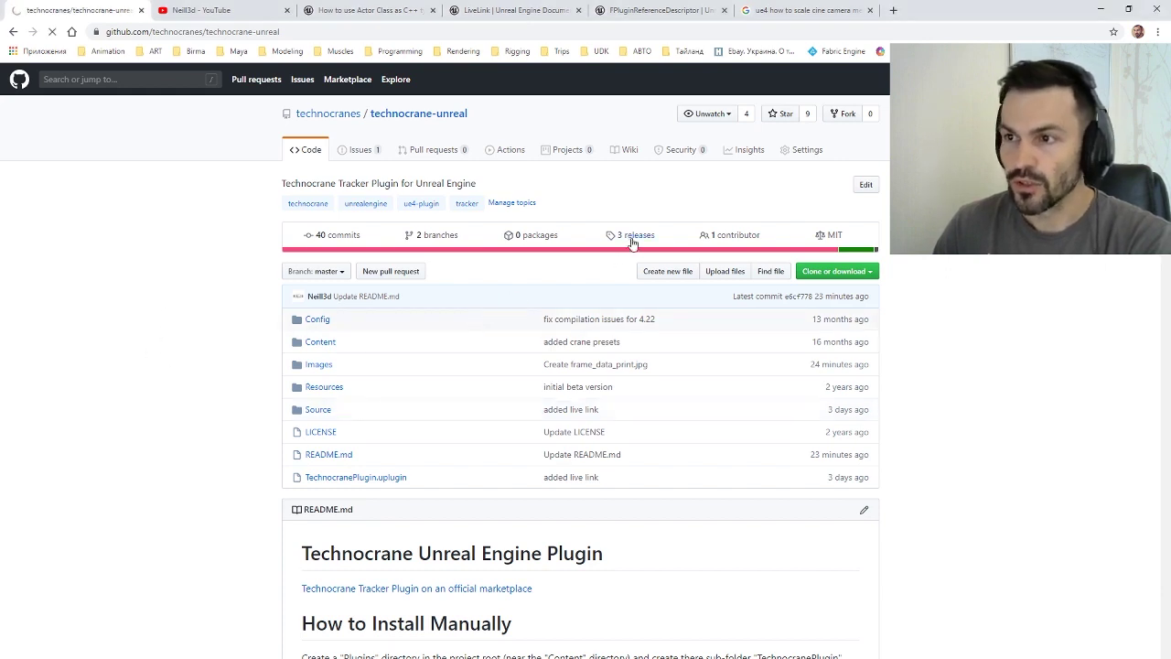
left_click(398, 354)
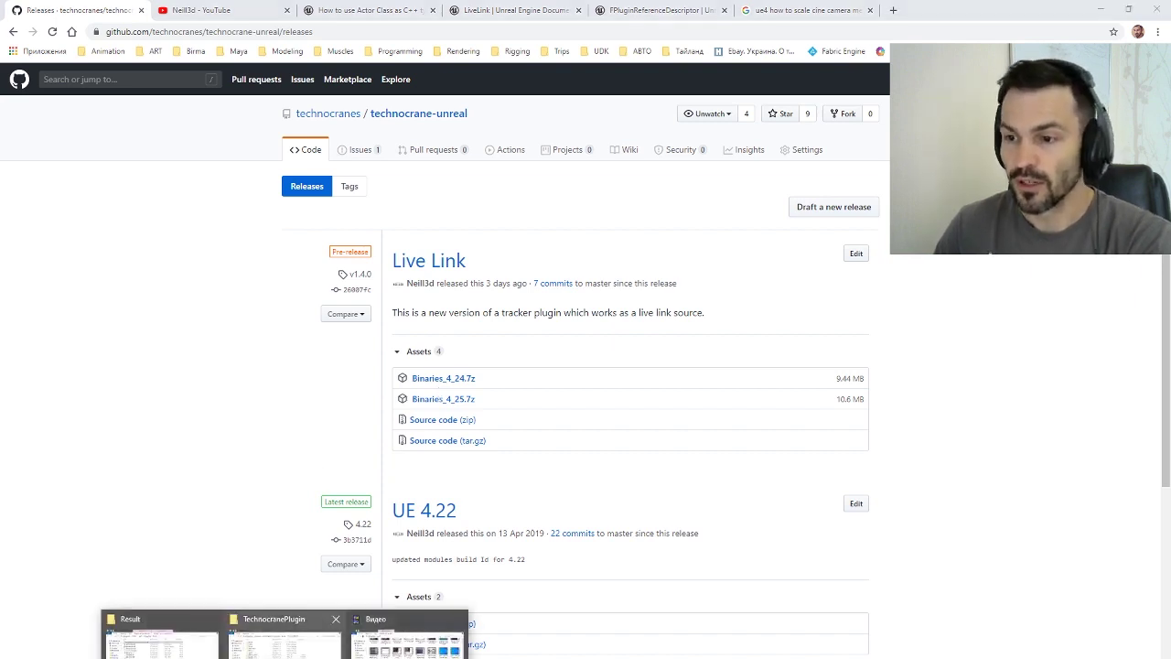
Step: Browse to MyProject8 > Plugins > TechnocranePlugin, check its Binaries folder, and return
left_click(279, 640)
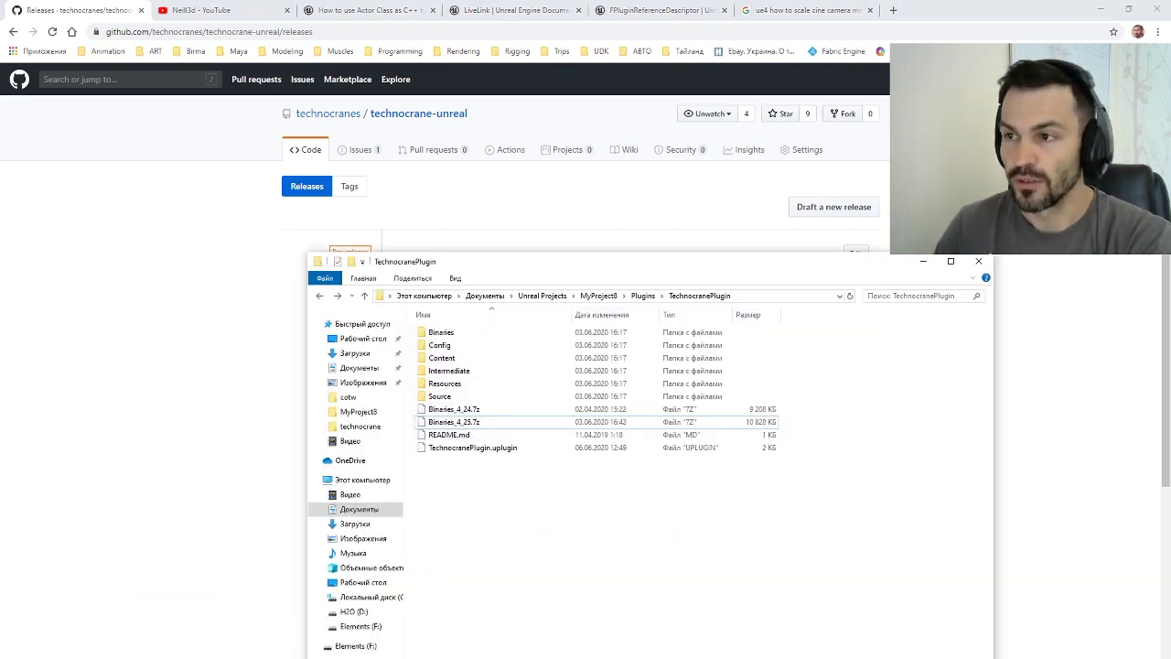
left_click(607, 298)
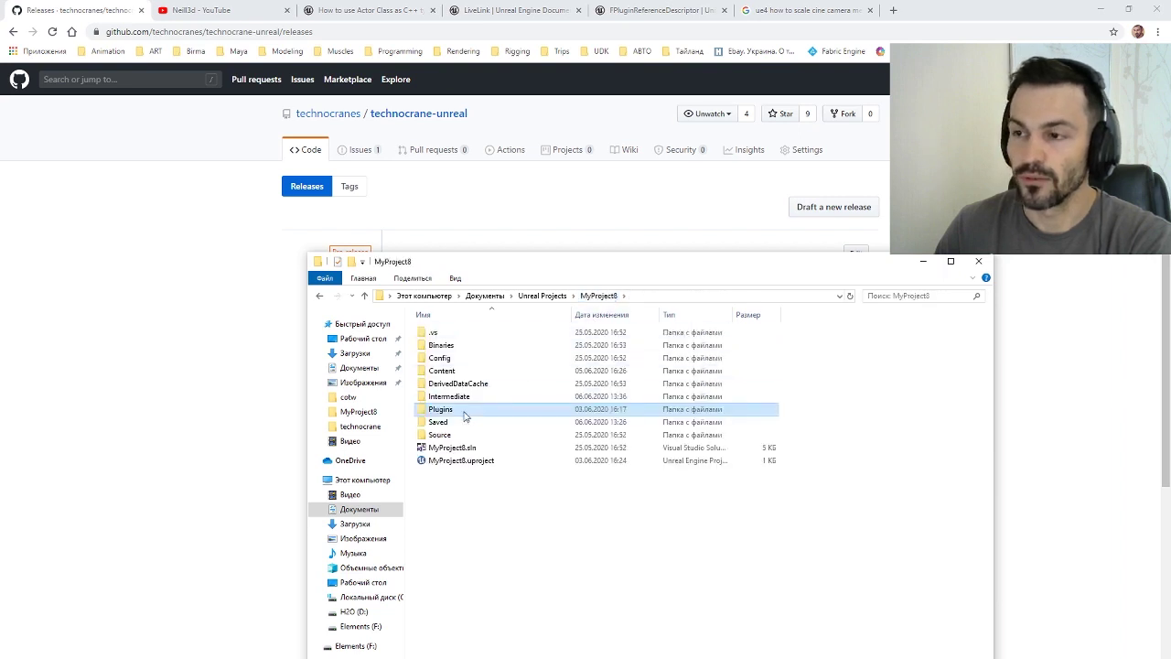
double_click(440, 409)
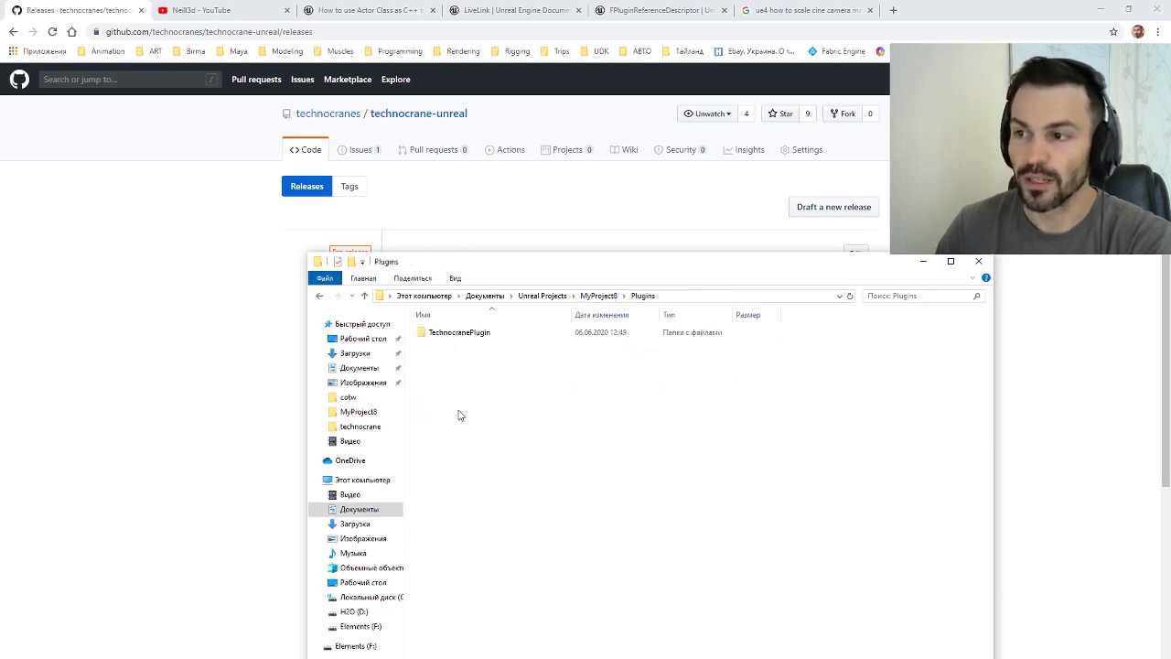
double_click(472, 337)
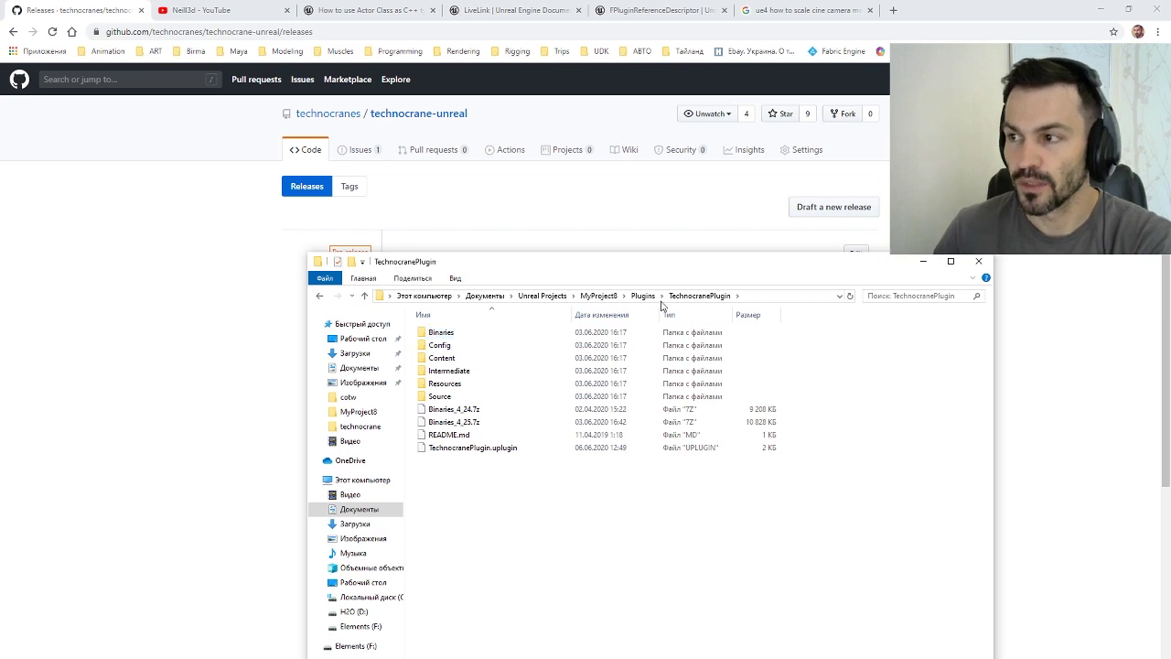
double_click(458, 335)
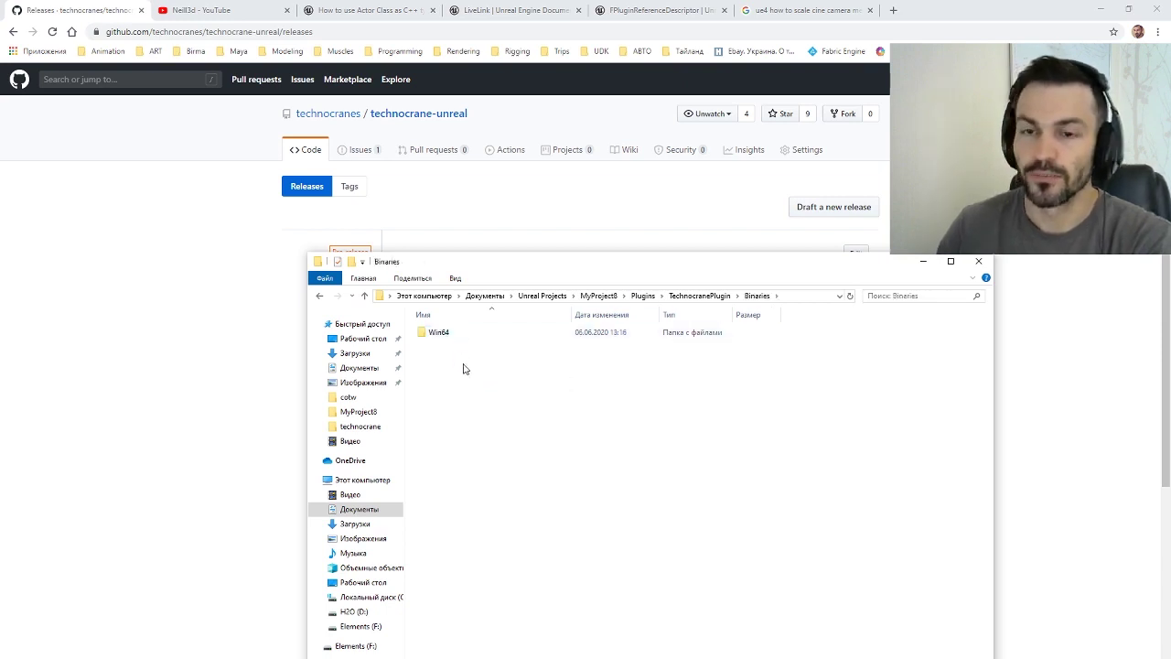
key("alt+Left")
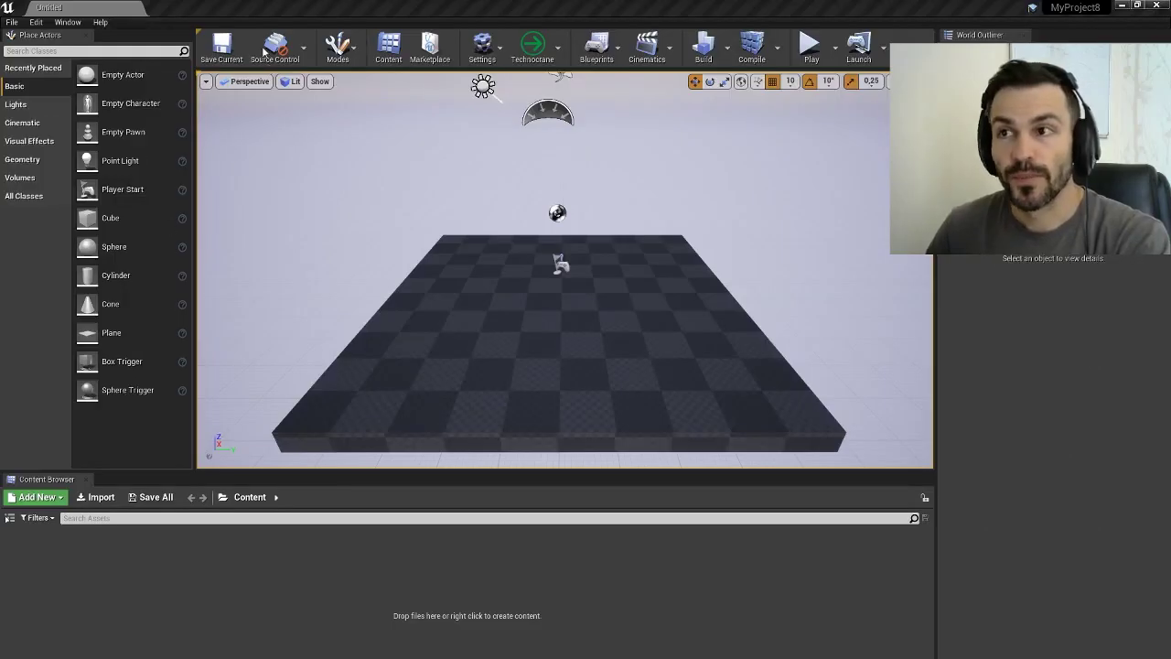
Step: Confirm in the Plugins browser that Technocrane Plugin 1.4.0 is installed and enabled
left_click(42, 23)
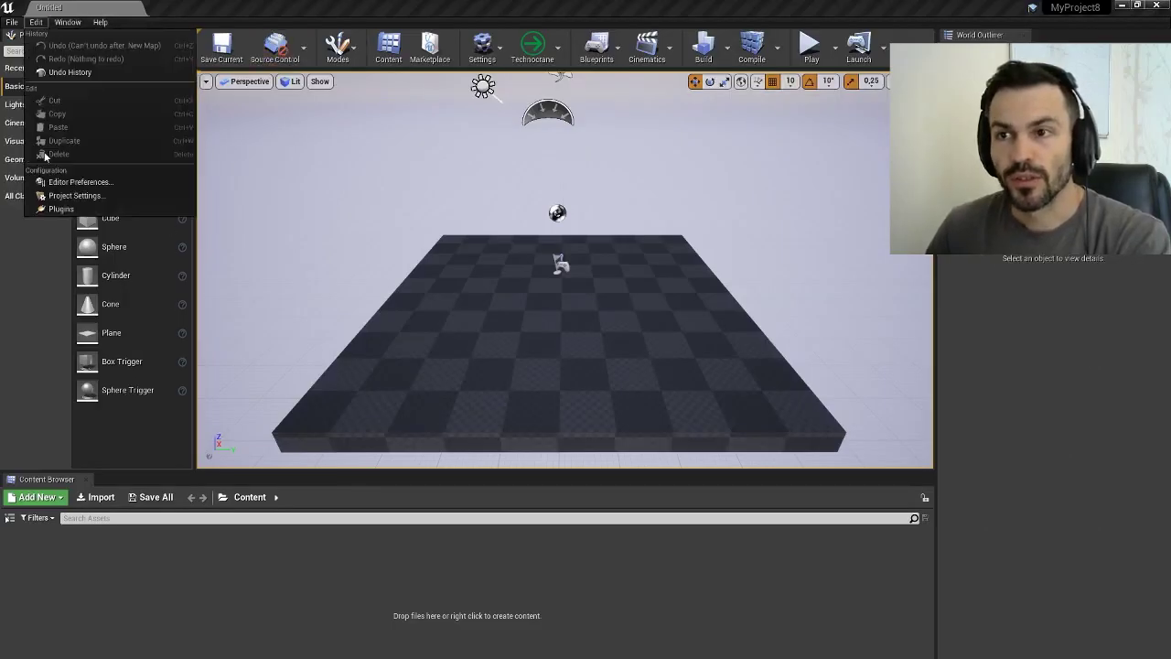
left_click(60, 209)
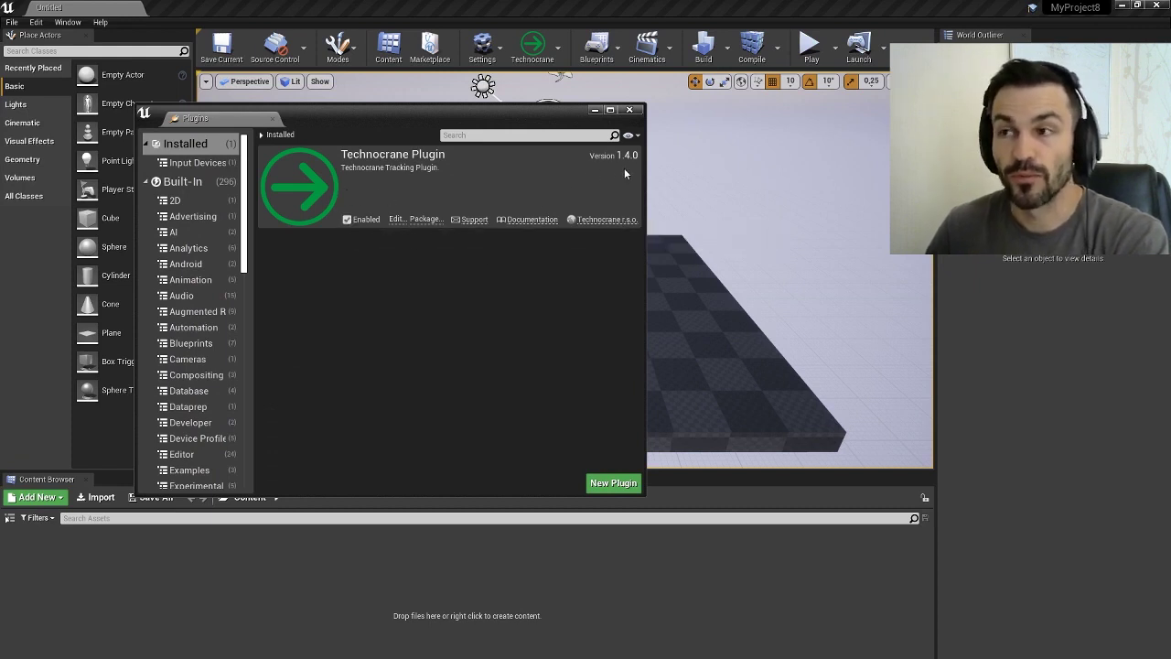
left_click(630, 110)
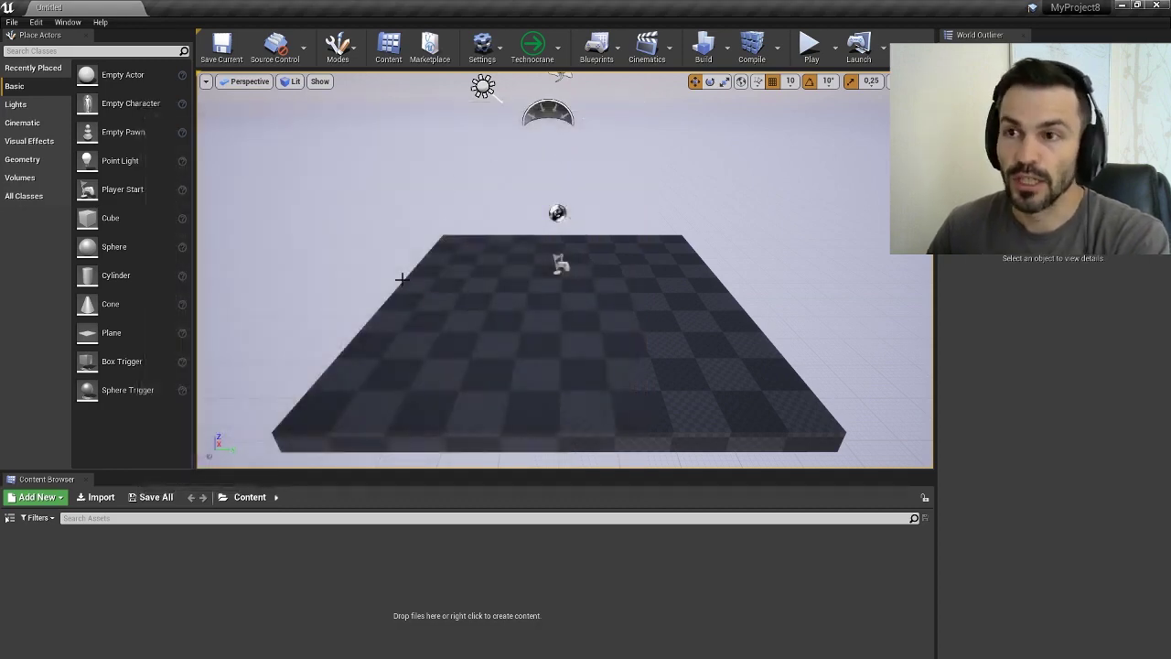
Step: Open the Live Link window from the Window menu
left_click(35, 22)
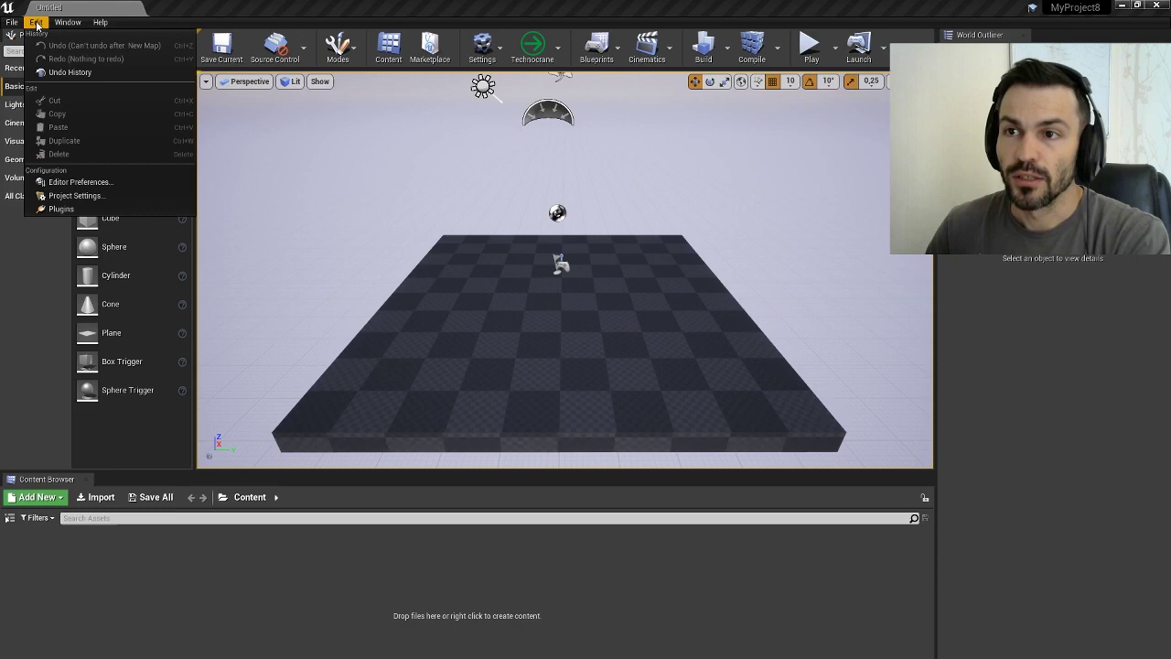
mouse_move(67, 22)
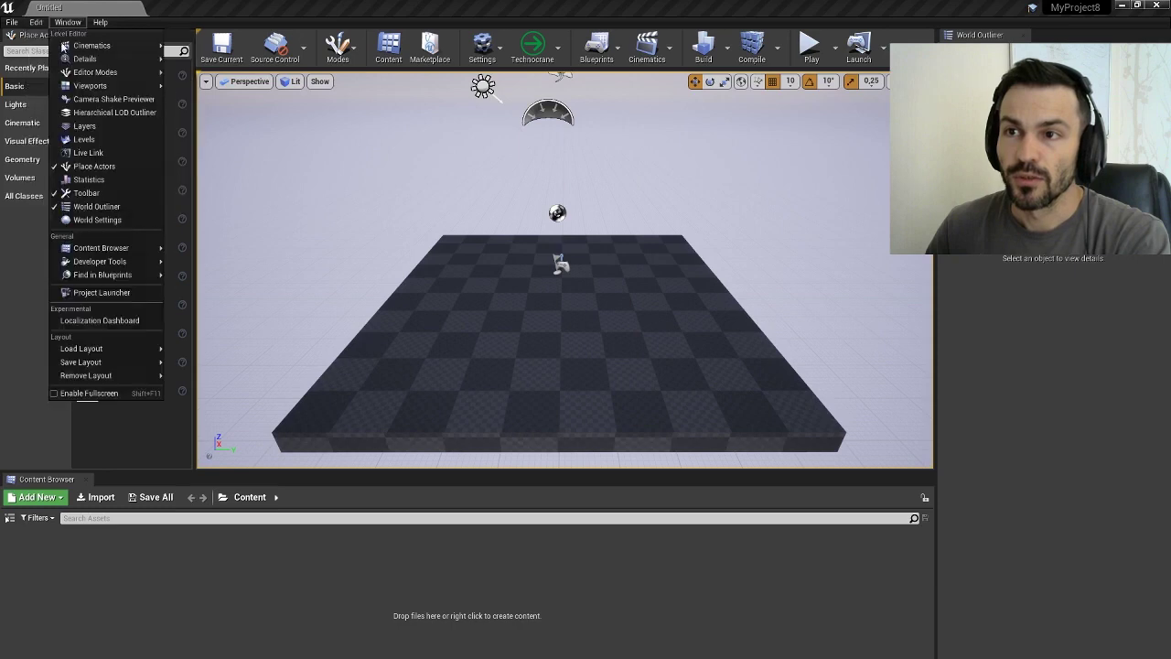
left_click(88, 152)
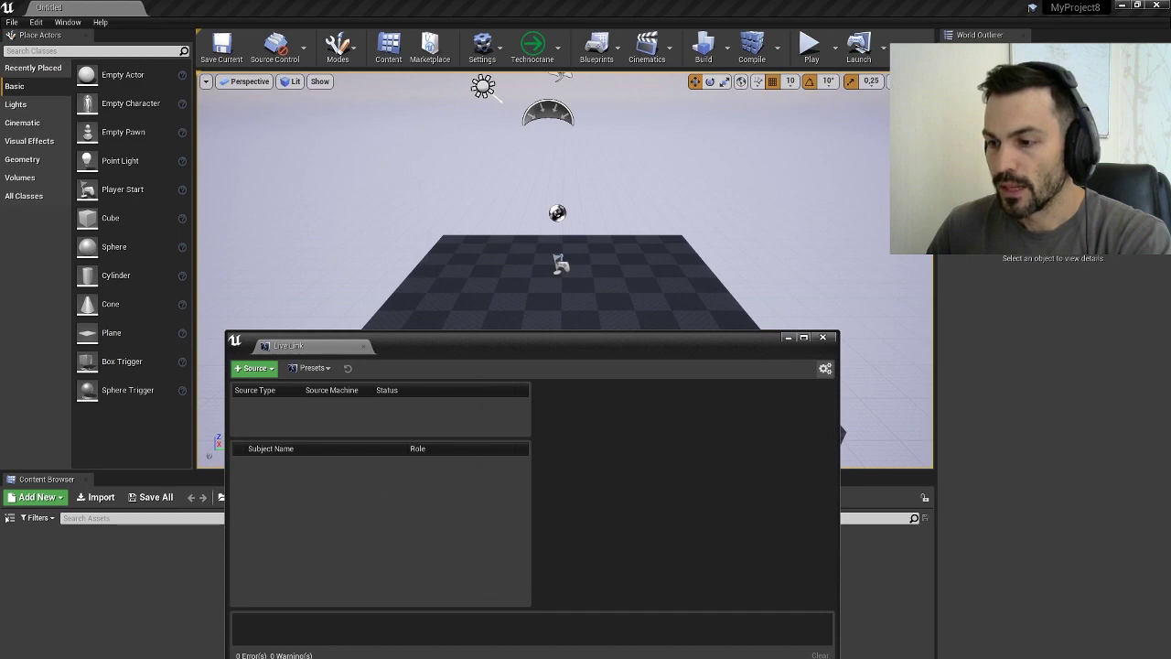
key("alt+Tab")
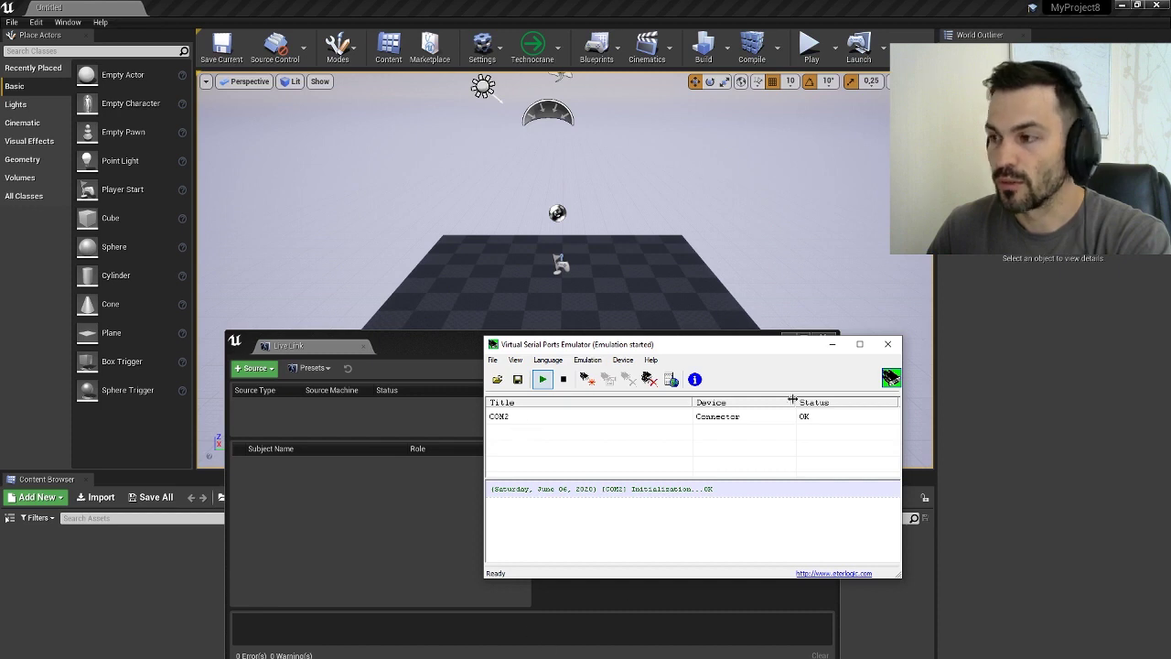
Step: Minimize Virtual Serial Ports Emulator with COM2 still OK, revealing the datagenerator.exe console
left_click(832, 344)
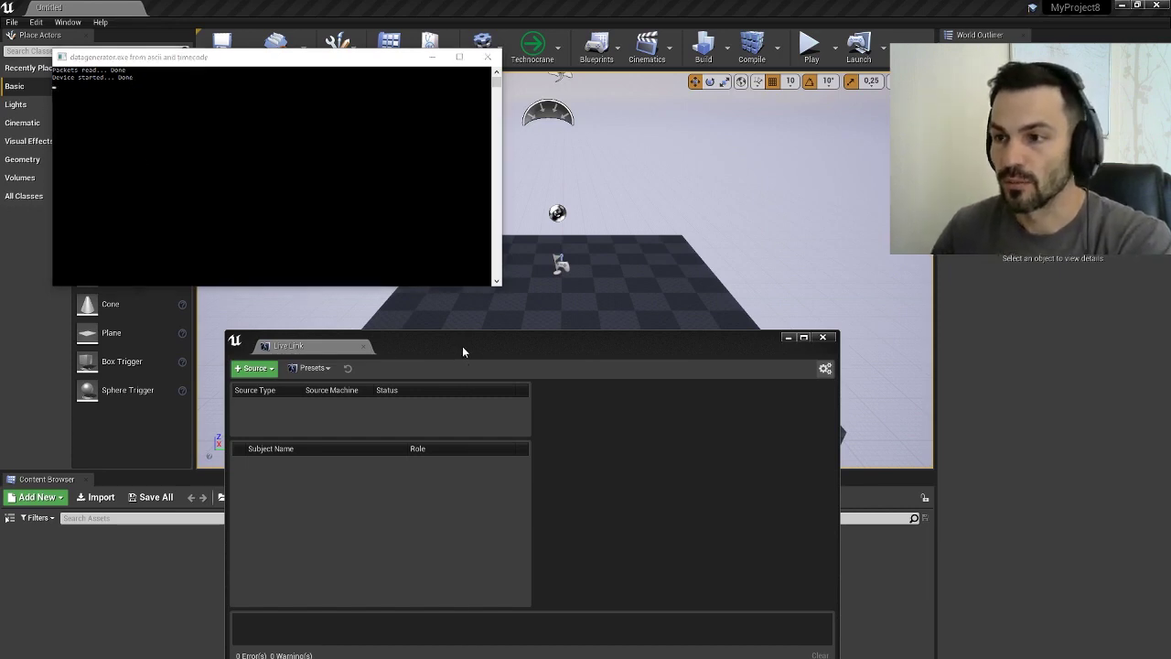
Step: Add a Technocrane LiveLink source with Serial Port 2 and select it to see CameraSubject
left_click_drag(462, 346, 476, 323)
left_click(289, 344)
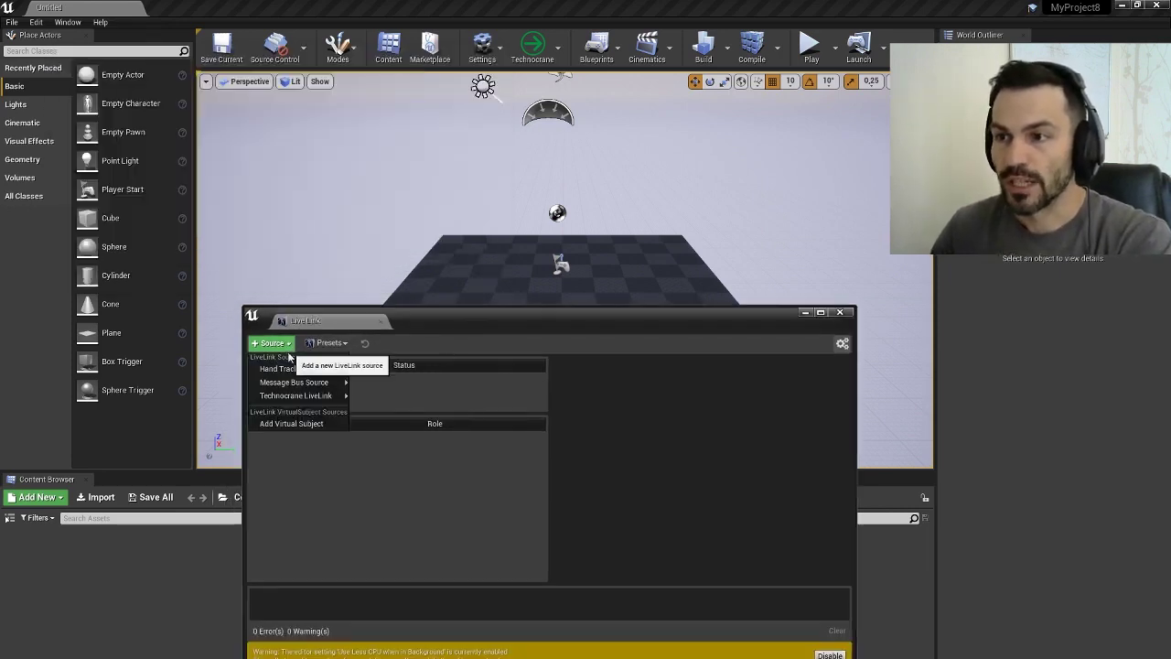
mouse_move(303, 396)
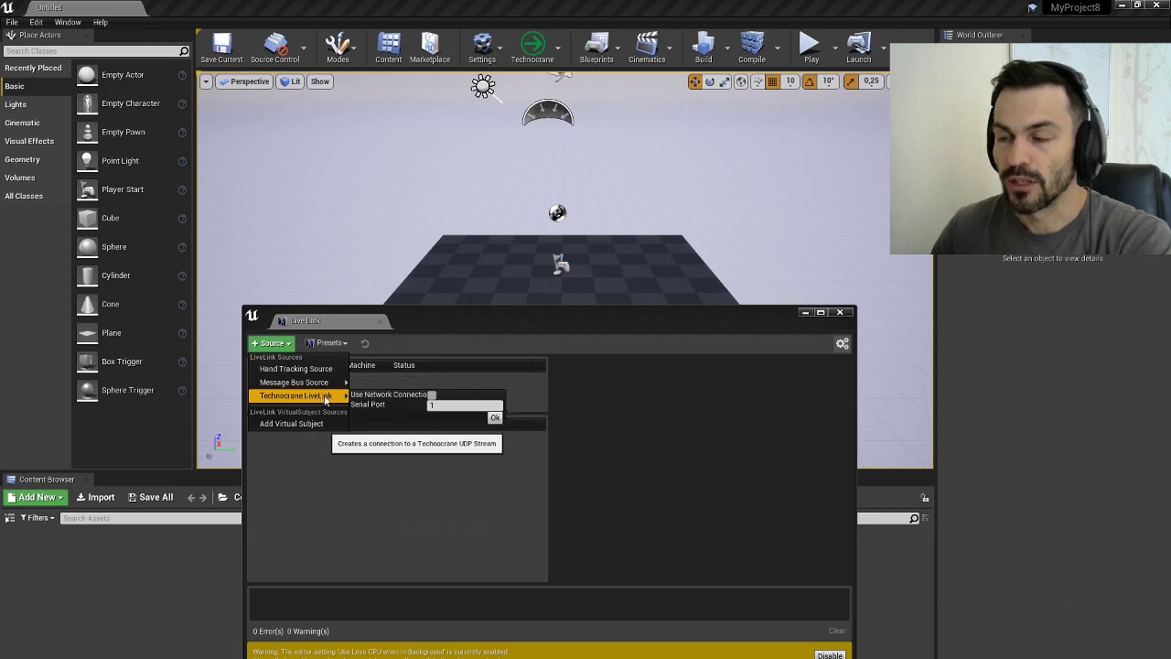
type("2")
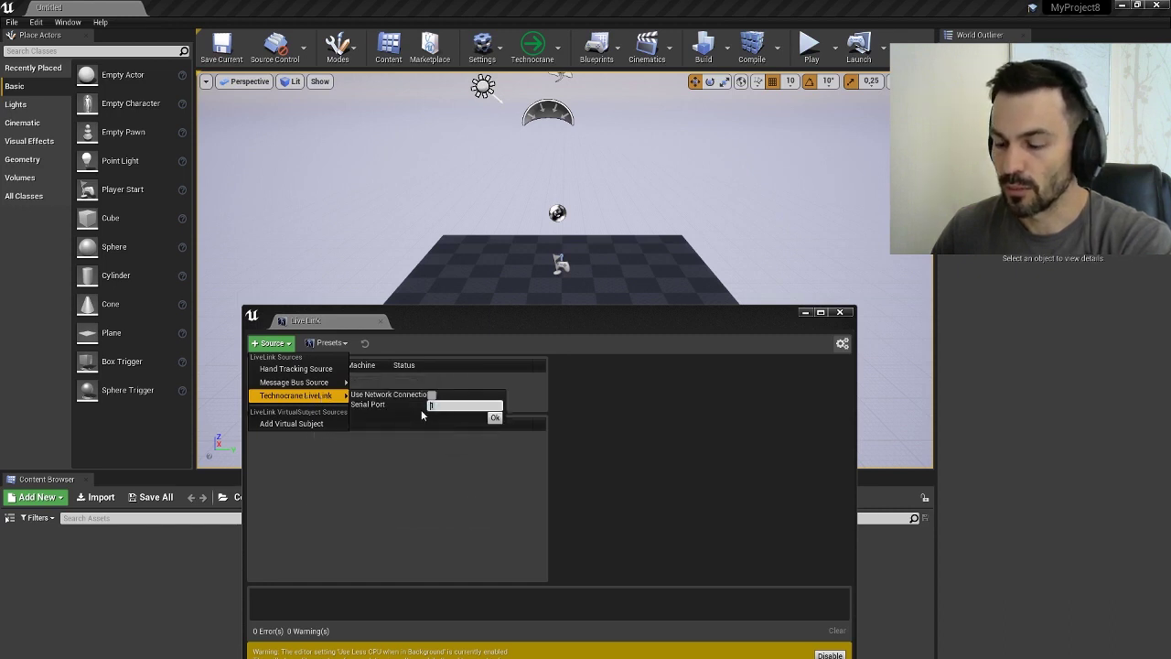
left_click(495, 419)
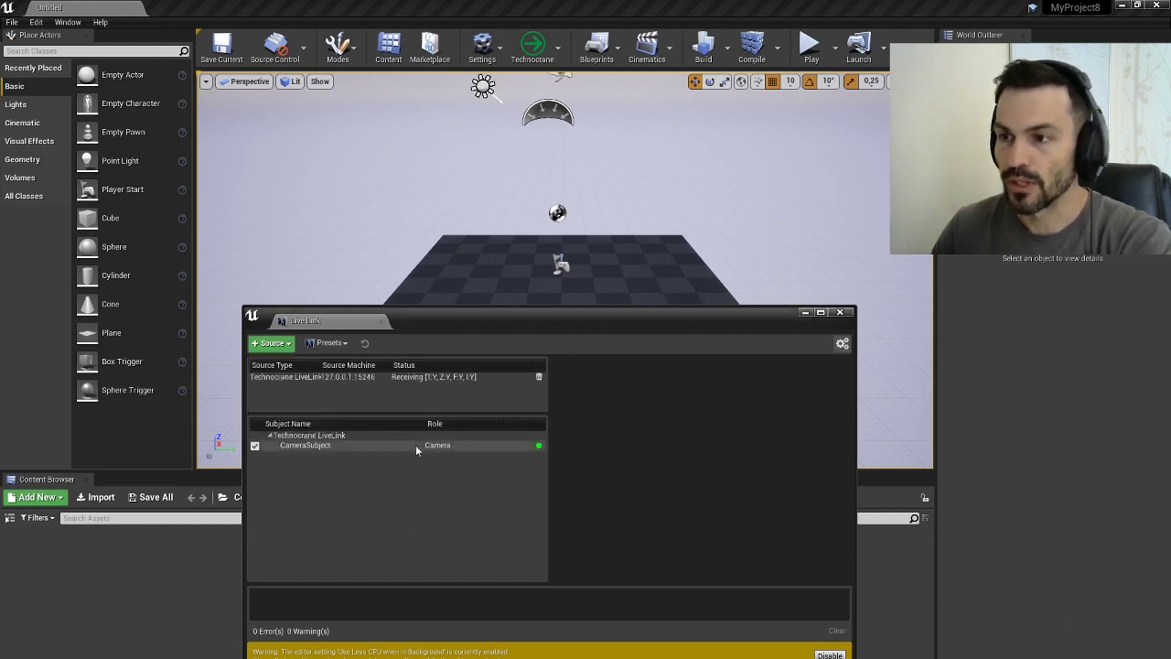
left_click(402, 378)
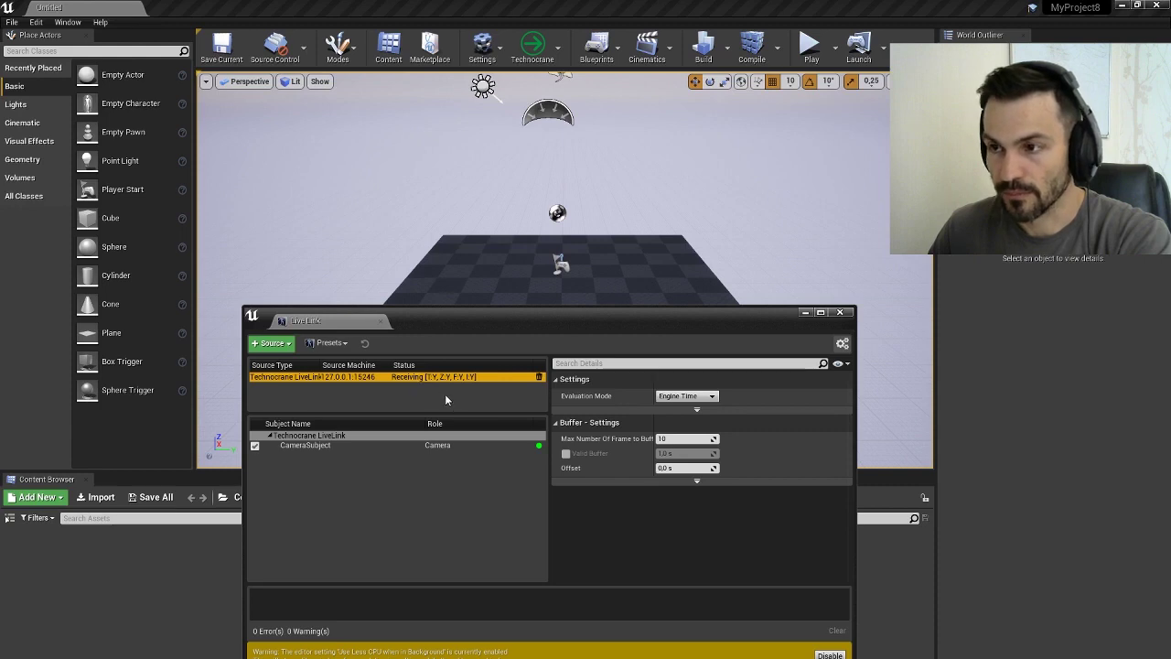
Step: Place a Cine Camera Actor from the Cinematic category onto the checkered floor
left_click(805, 313)
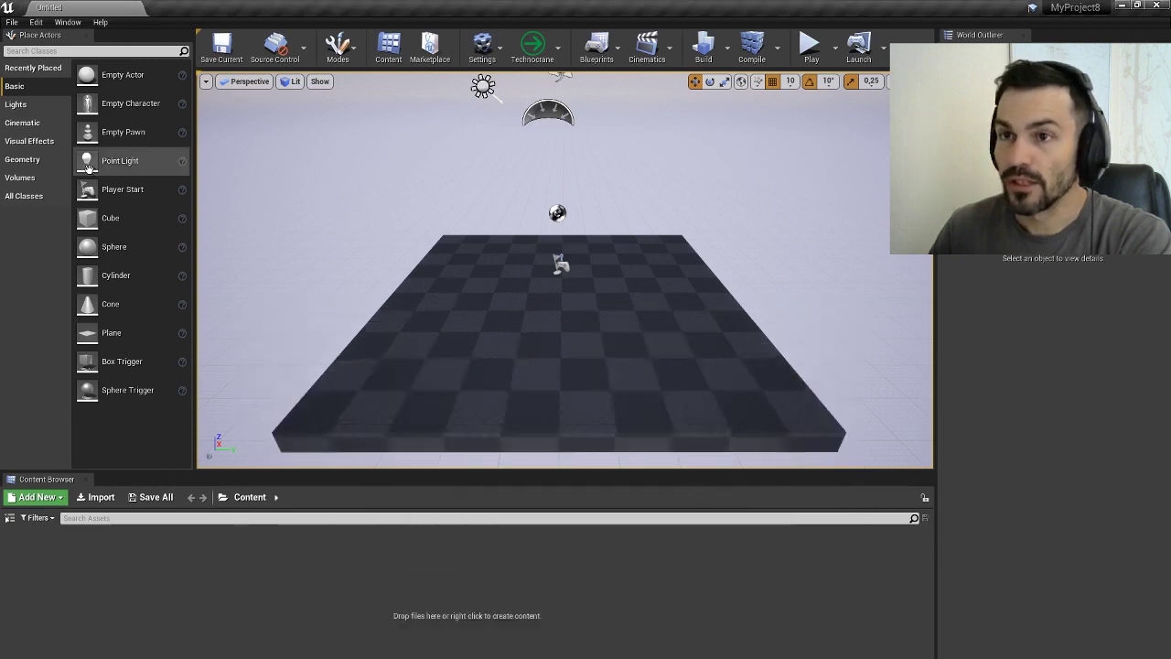
left_click(28, 123)
left_click_drag(107, 138, 510, 338)
Step: Add a Live Link Controller component to the camera with CameraSubject as its subject
left_click(984, 264)
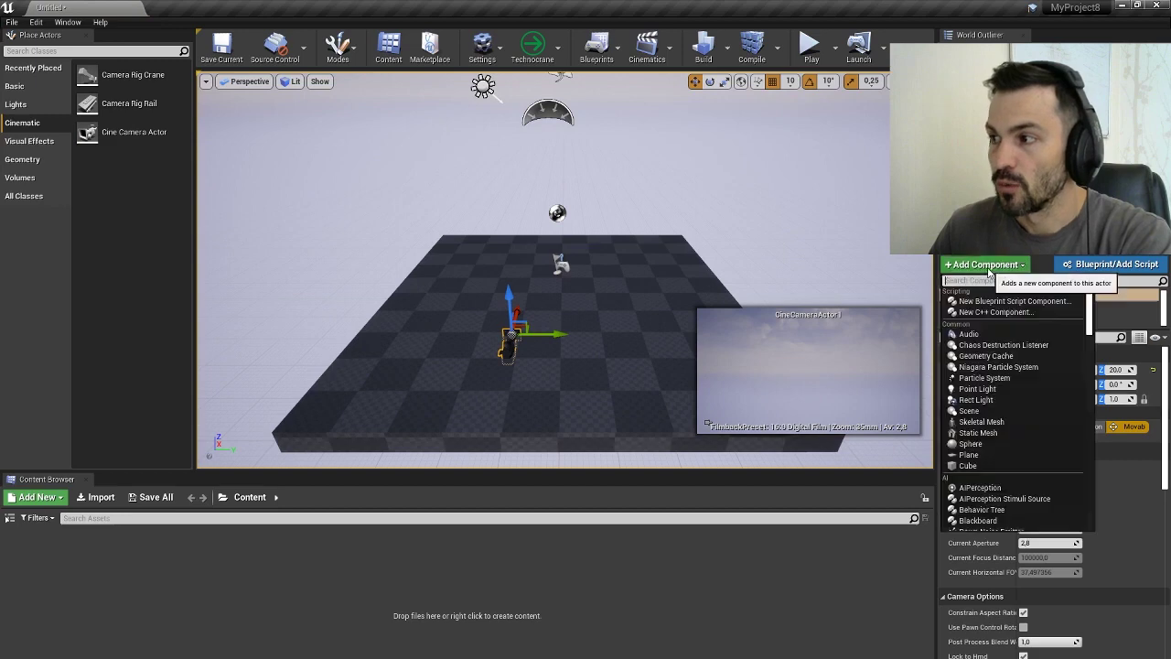
type("link")
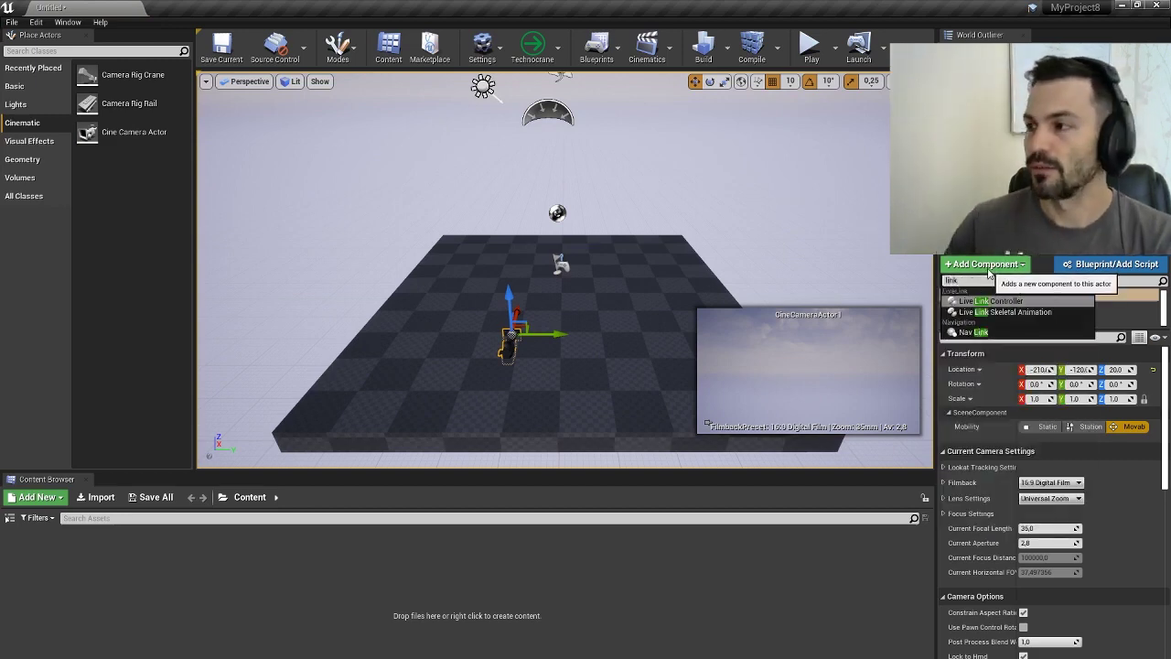
left_click(993, 301)
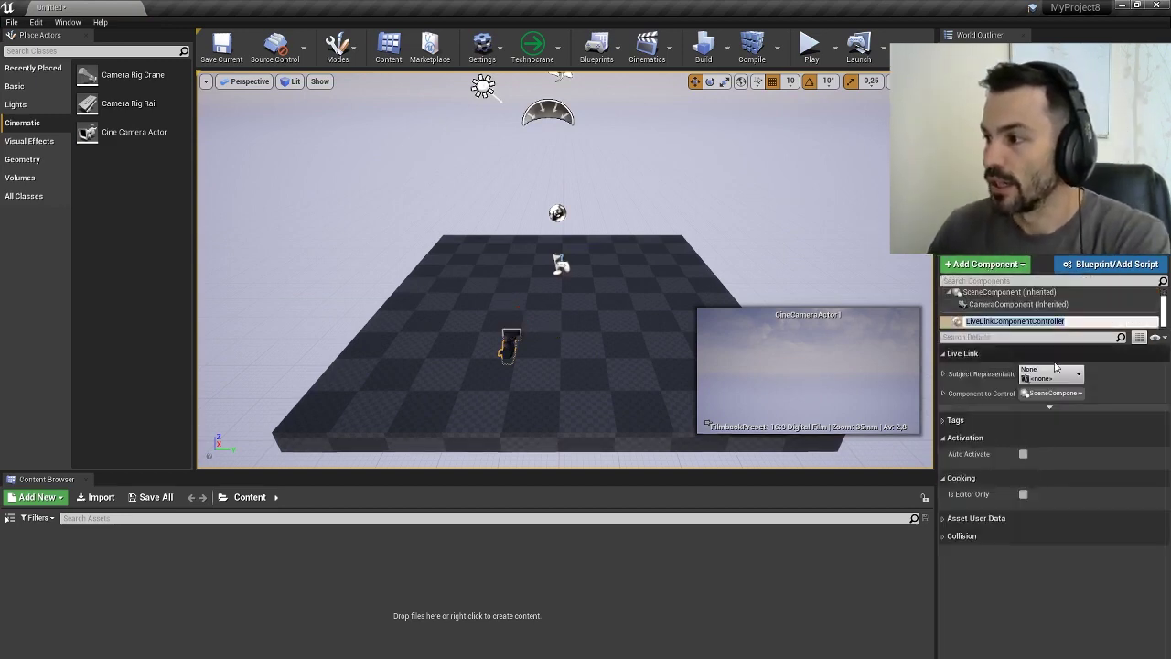
left_click(1058, 375)
left_click(1052, 417)
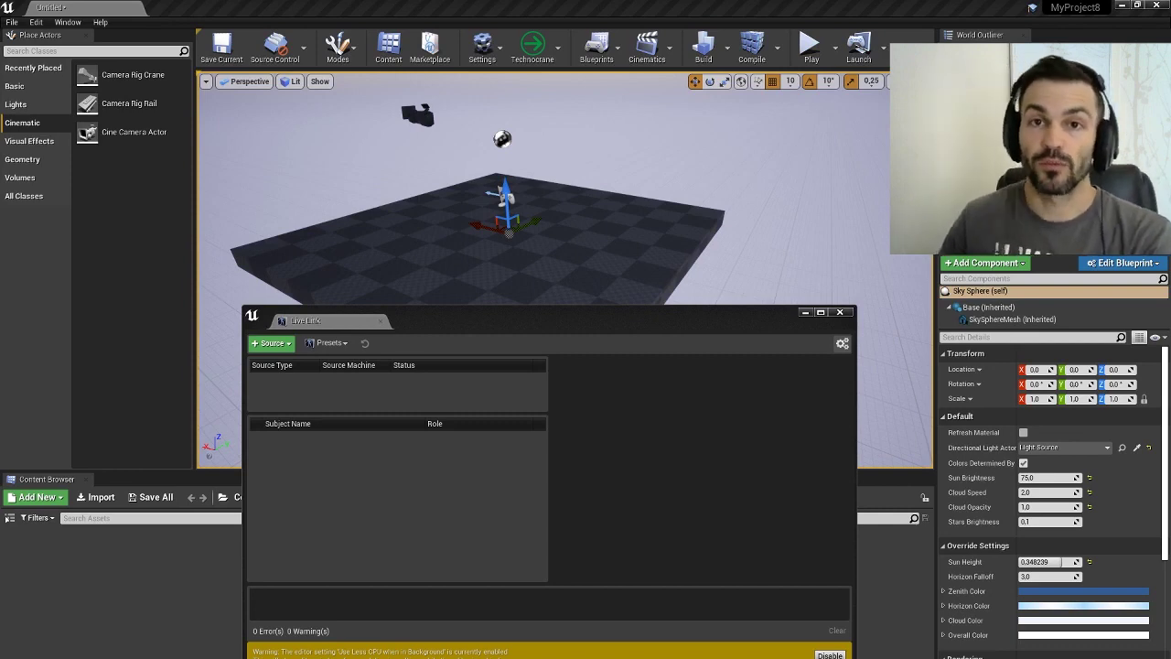
left_click(272, 342)
mouse_move(321, 400)
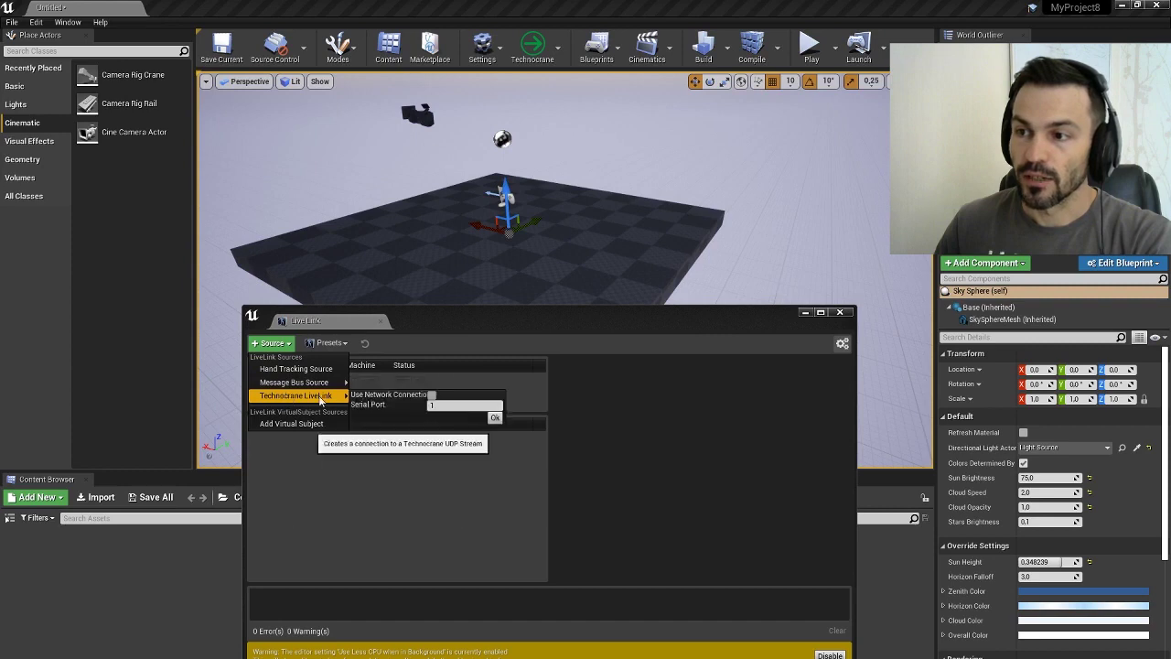
left_click(432, 397)
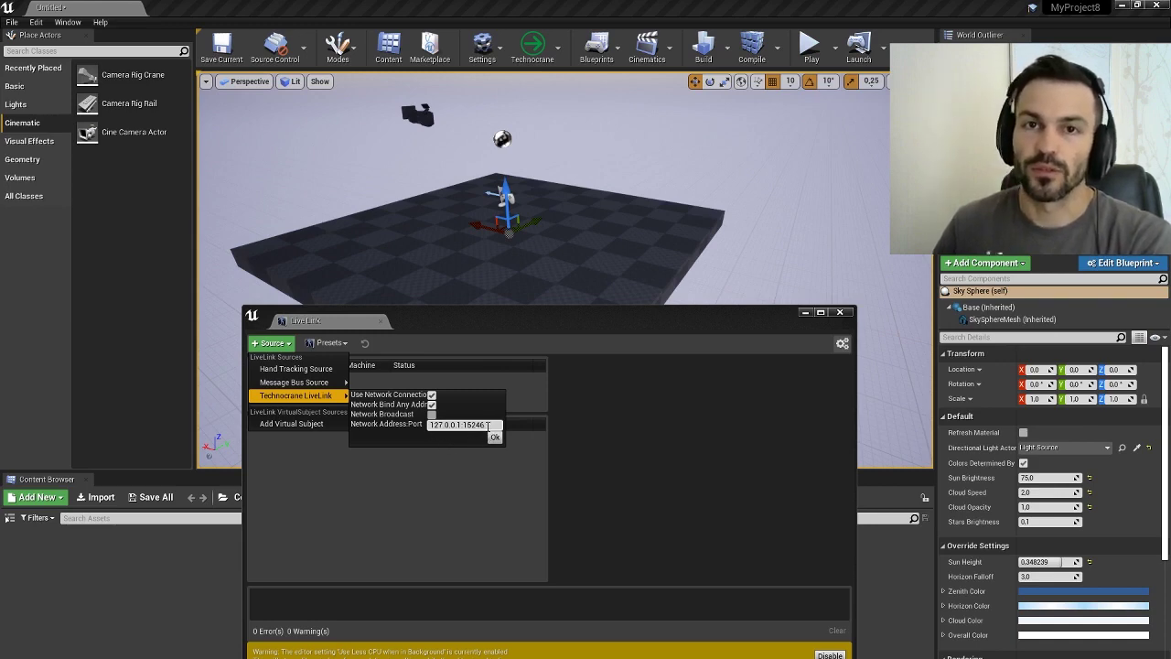
left_click(464, 495)
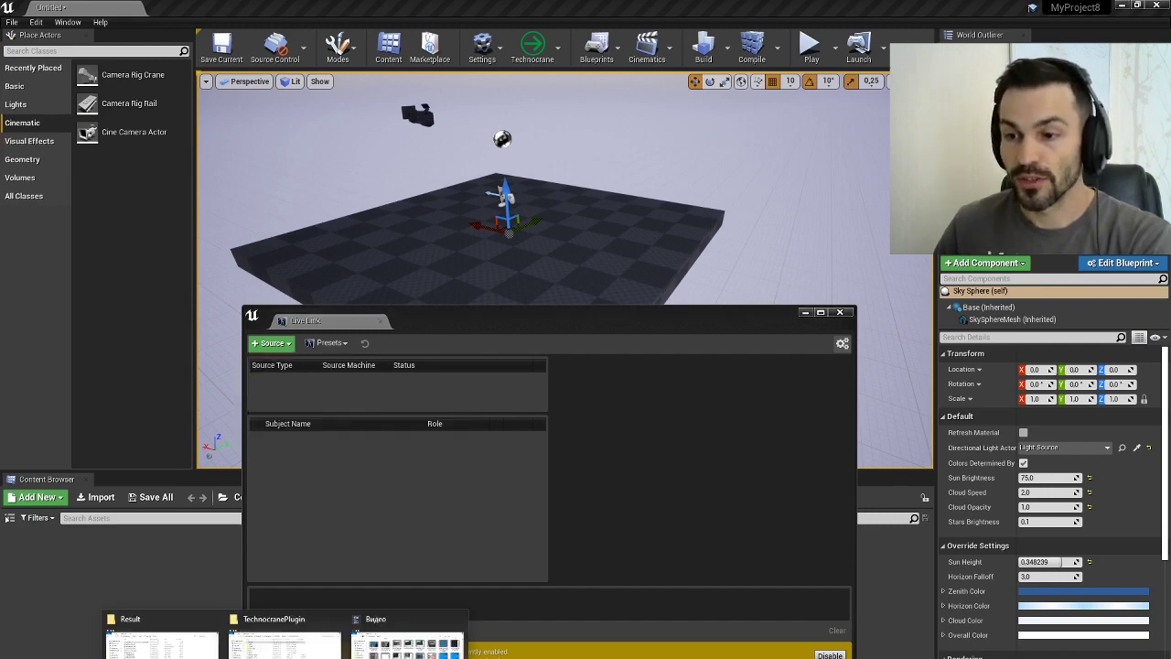
Step: Open a command prompt in the Result folder and run 'datagenerator -n --open test-cgi'
left_click(156, 645)
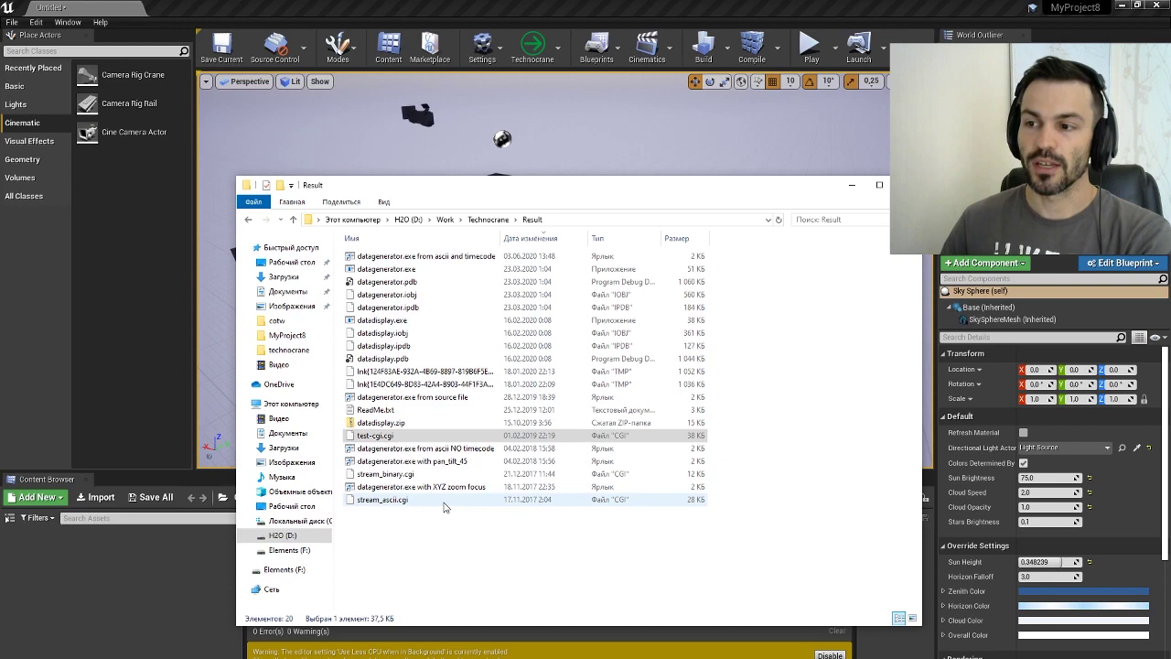
left_click(439, 540)
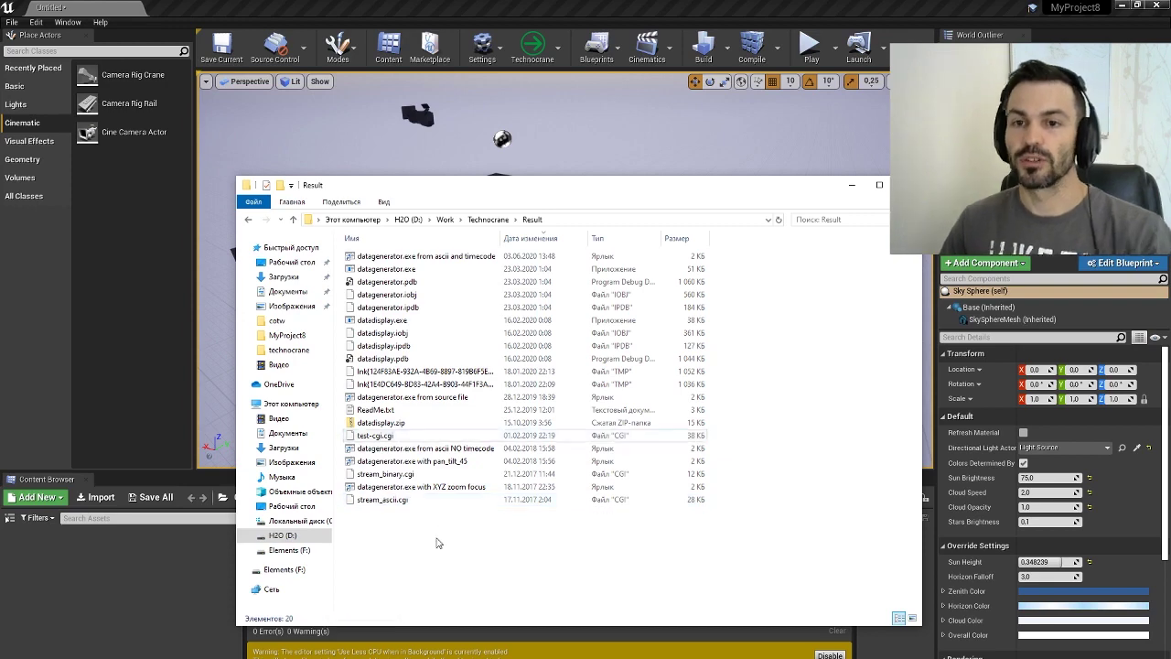
left_click(576, 221)
type("cmd")
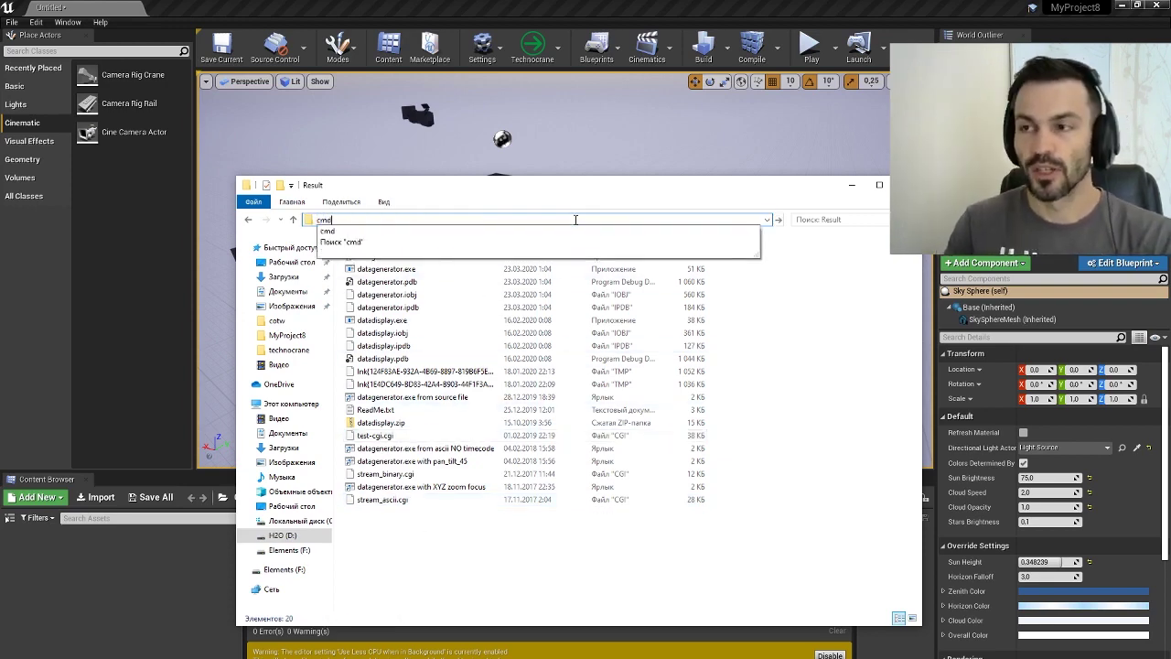
key("Return")
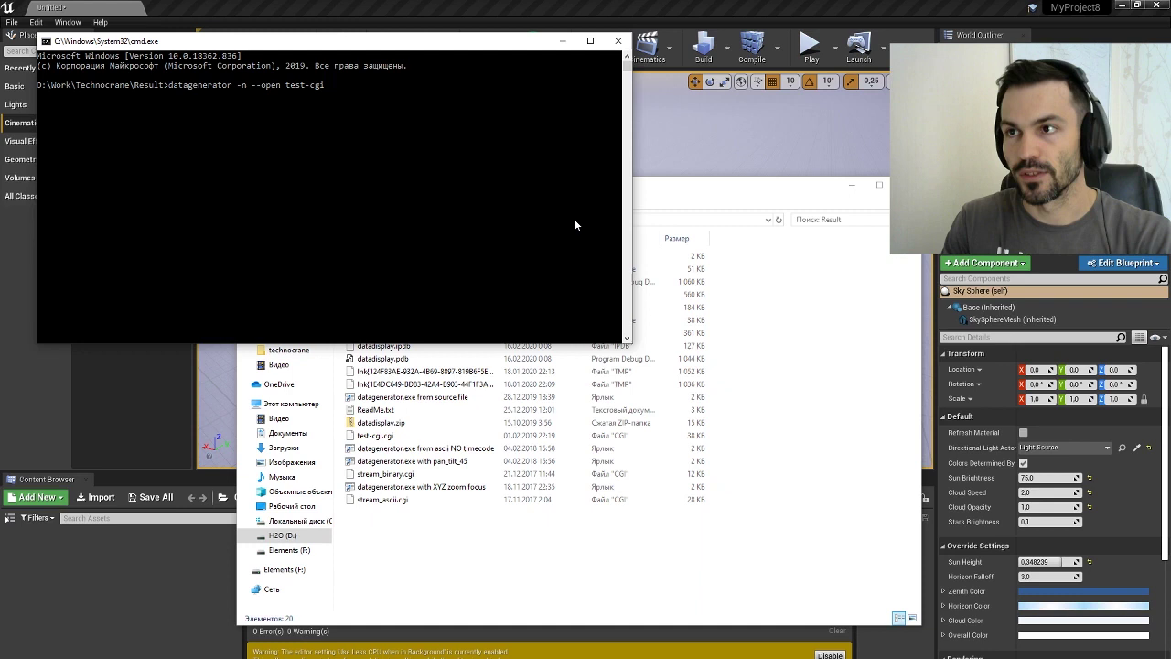
key("Return")
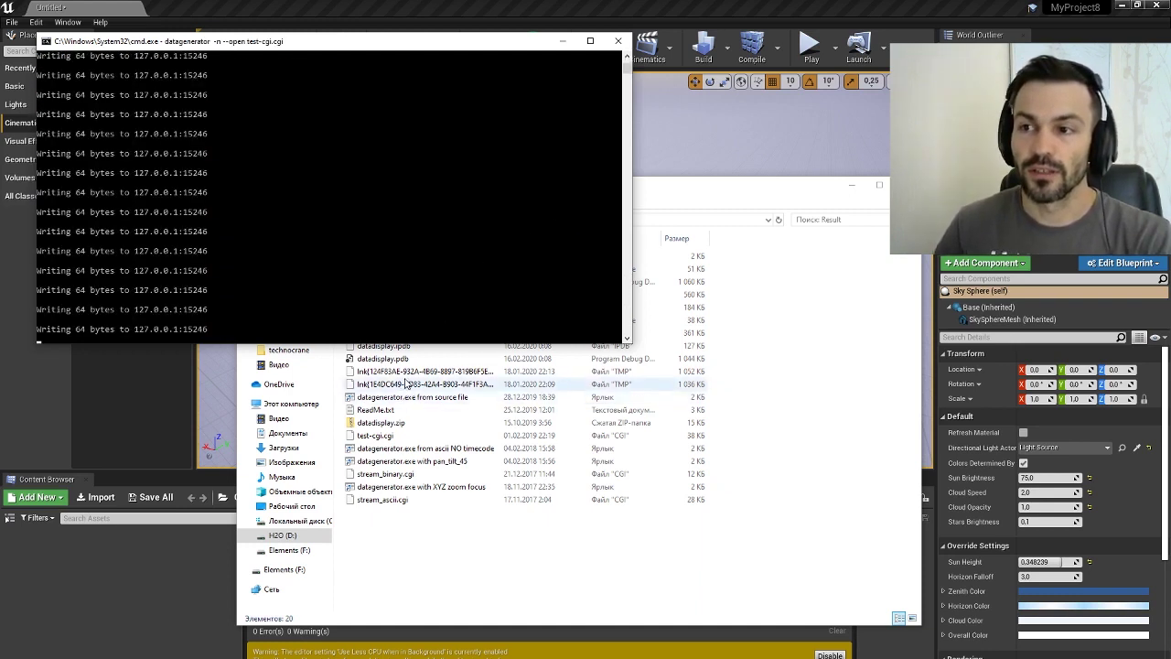
Step: Add a Technocrane LiveLink source using the network connection 127.0.0.1:15246 and select it
left_click(754, 643)
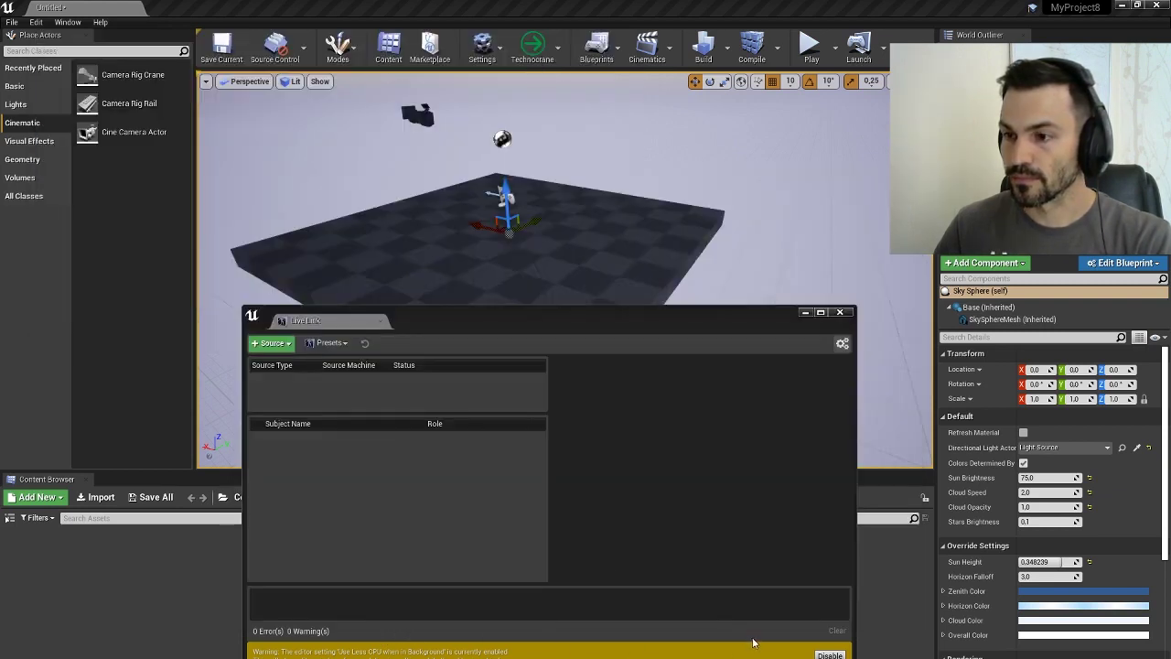
left_click(272, 343)
mouse_move(345, 396)
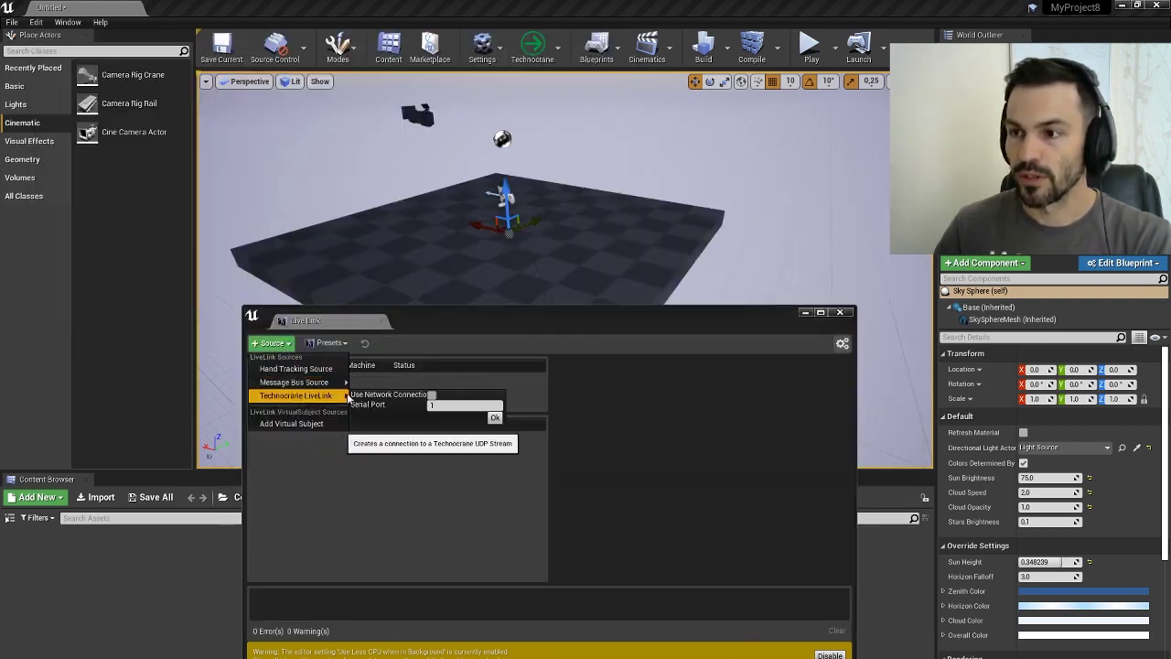
left_click(432, 395)
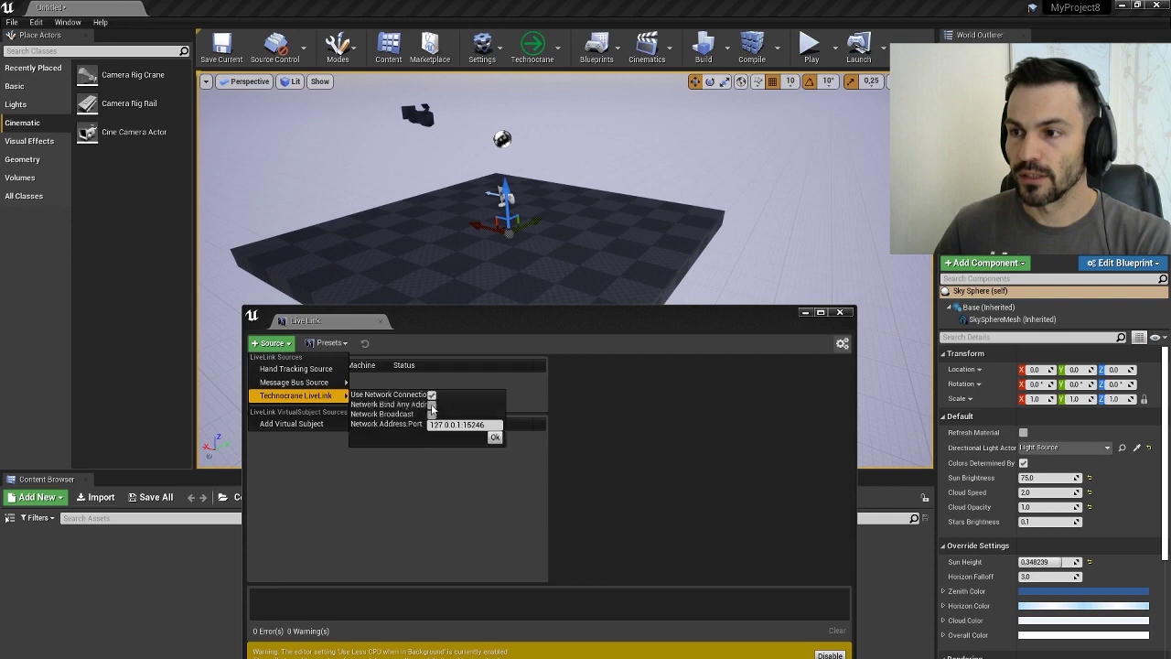
left_click(494, 439)
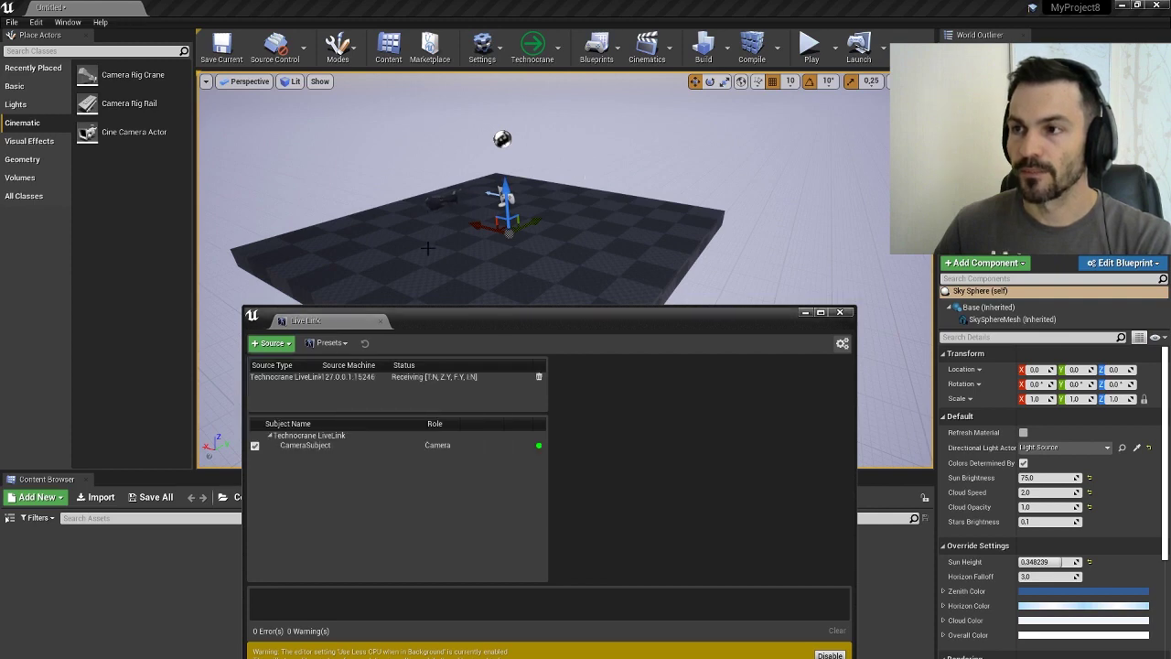
left_click_drag(427, 248, 443, 280)
left_click(388, 239)
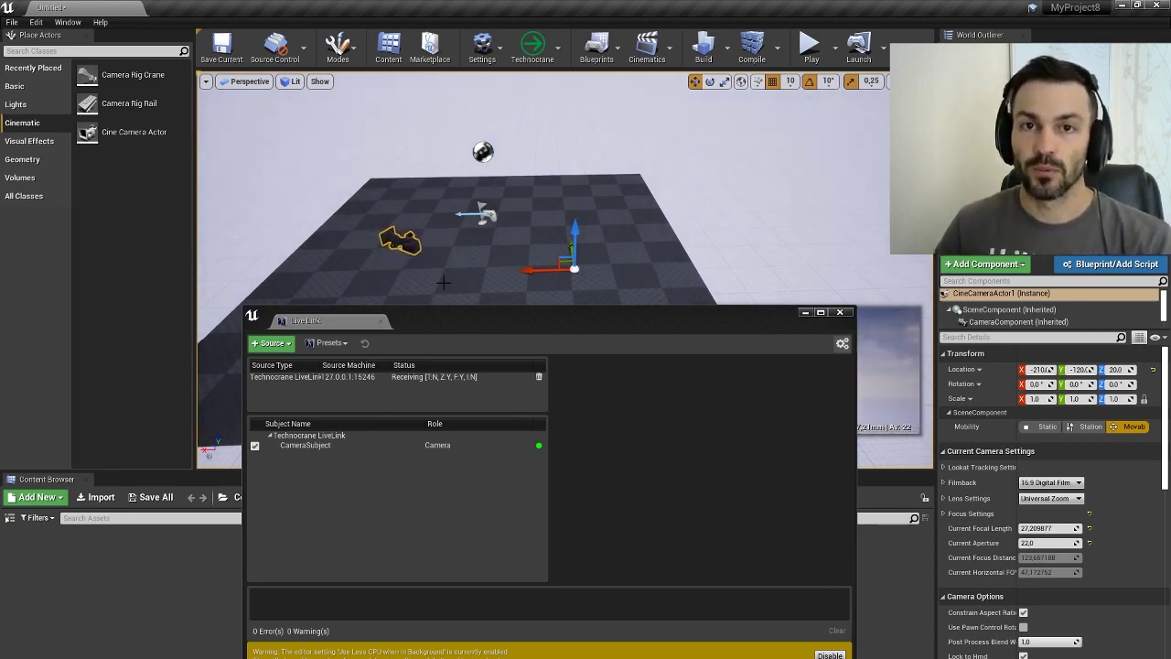
left_click(434, 378)
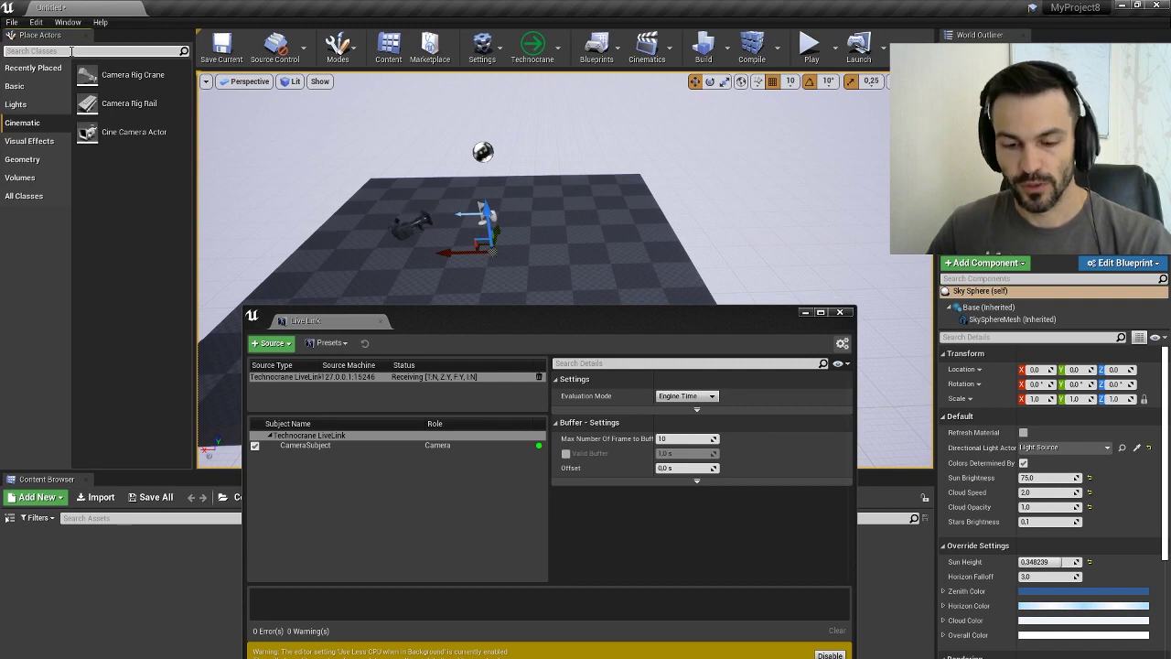
Step: Search Place Actors for 'techn' and drop a Technocrane Rig into the level
left_click(71, 51)
type("techn")
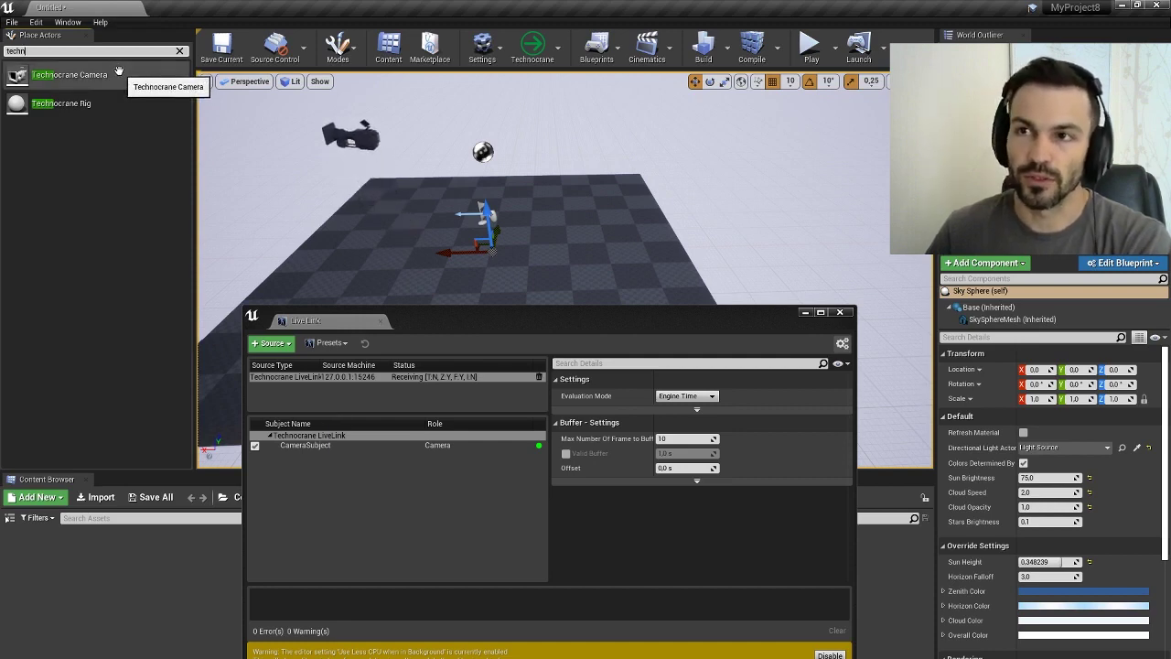
left_click_drag(73, 102, 577, 233)
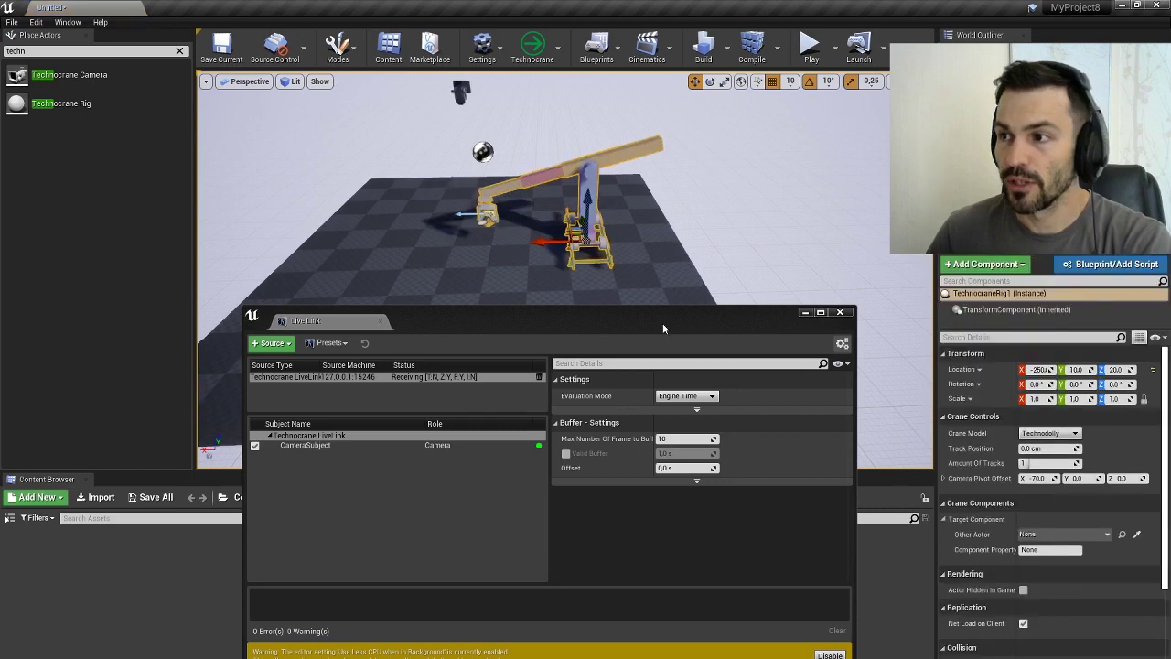
Step: Set the rig's Other Actor to CineCameraActor1 and frame the crane in the view
left_click(1080, 534)
left_click(1017, 397)
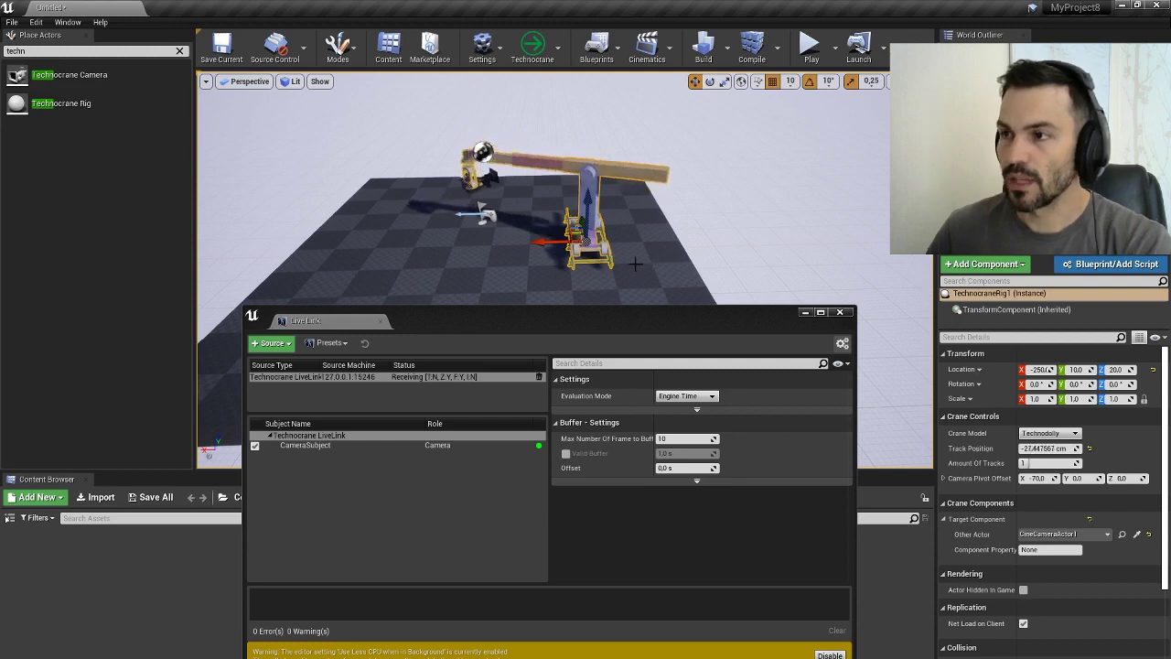
left_click_drag(497, 266, 618, 169, "alt")
key("f")
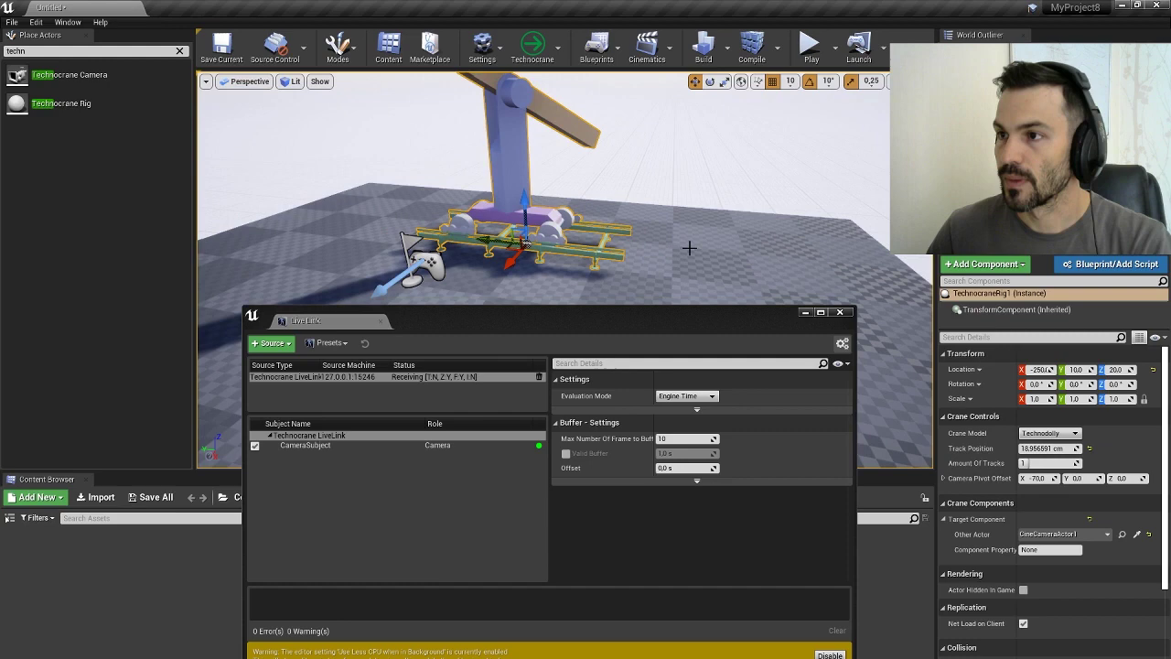
right_click_drag(689, 247, 685, 248)
Step: Change the Crane Model to SuperTechno 50 Plus, then start a Play session
left_click(1044, 434)
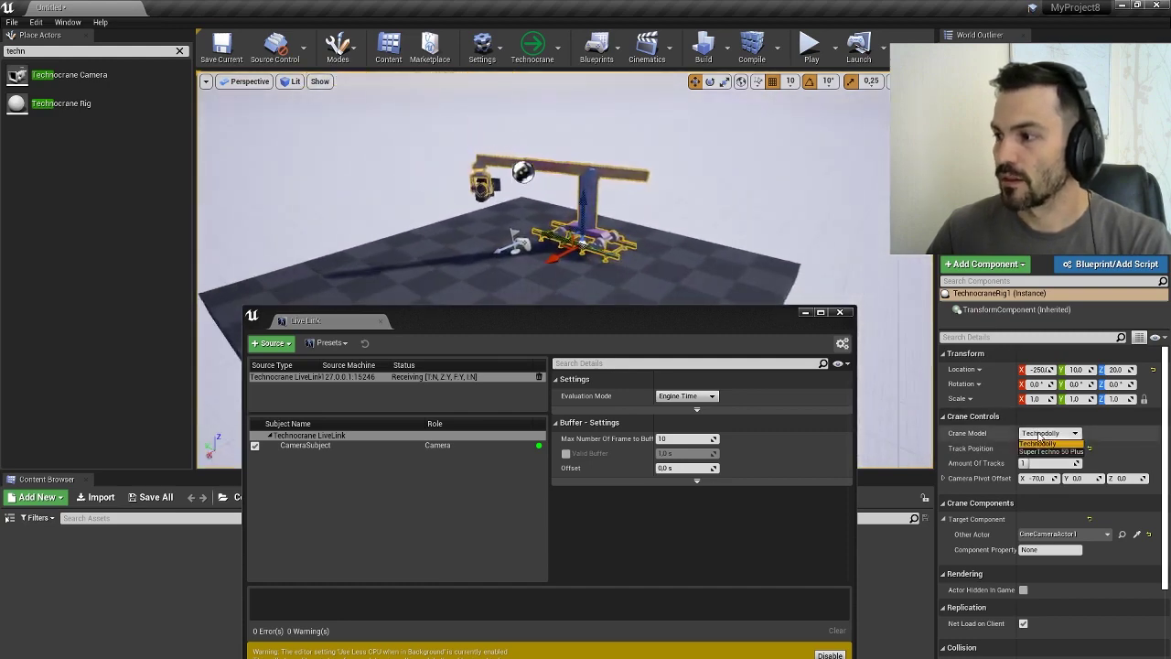
left_click(1041, 441)
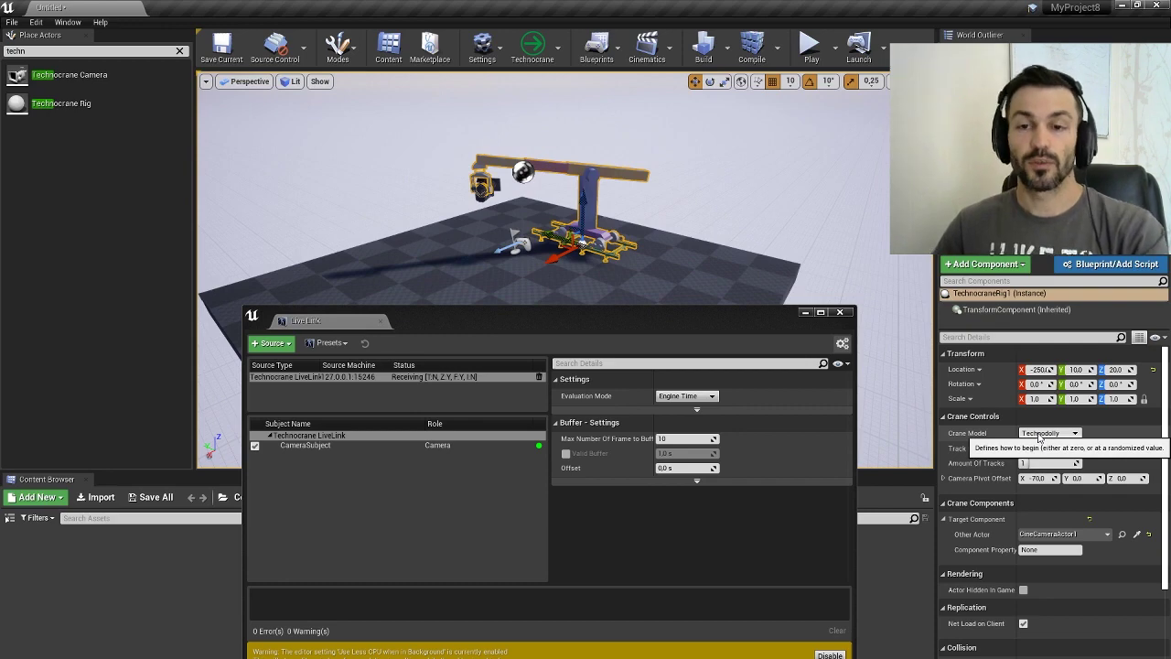
left_click(1038, 436)
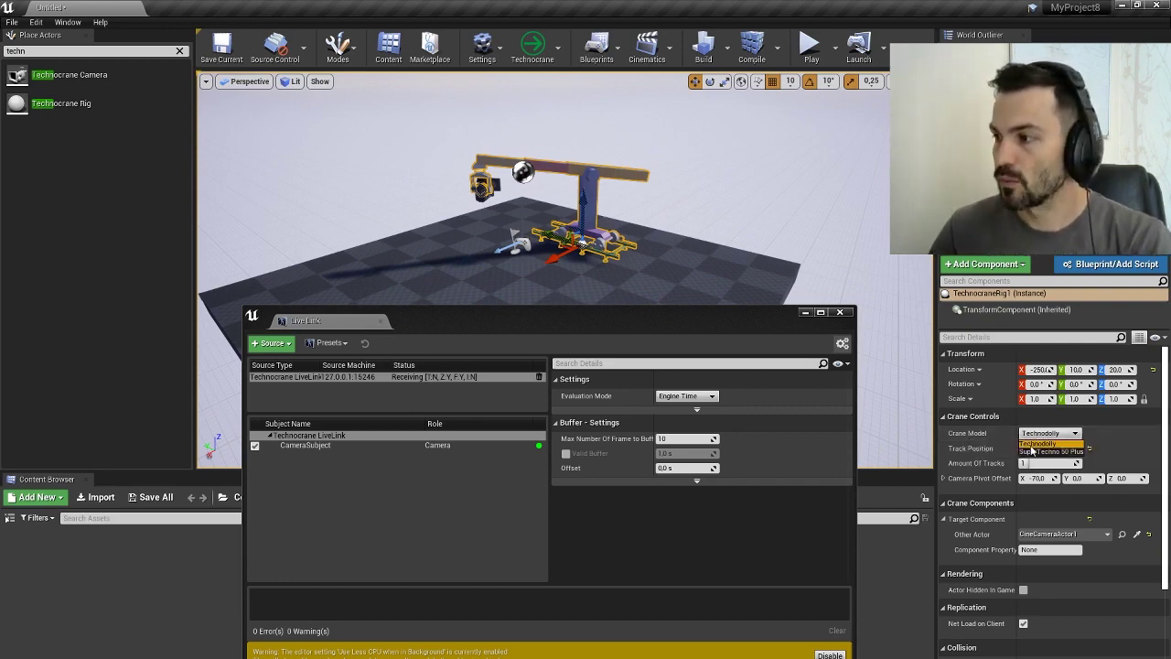
left_click(1032, 452)
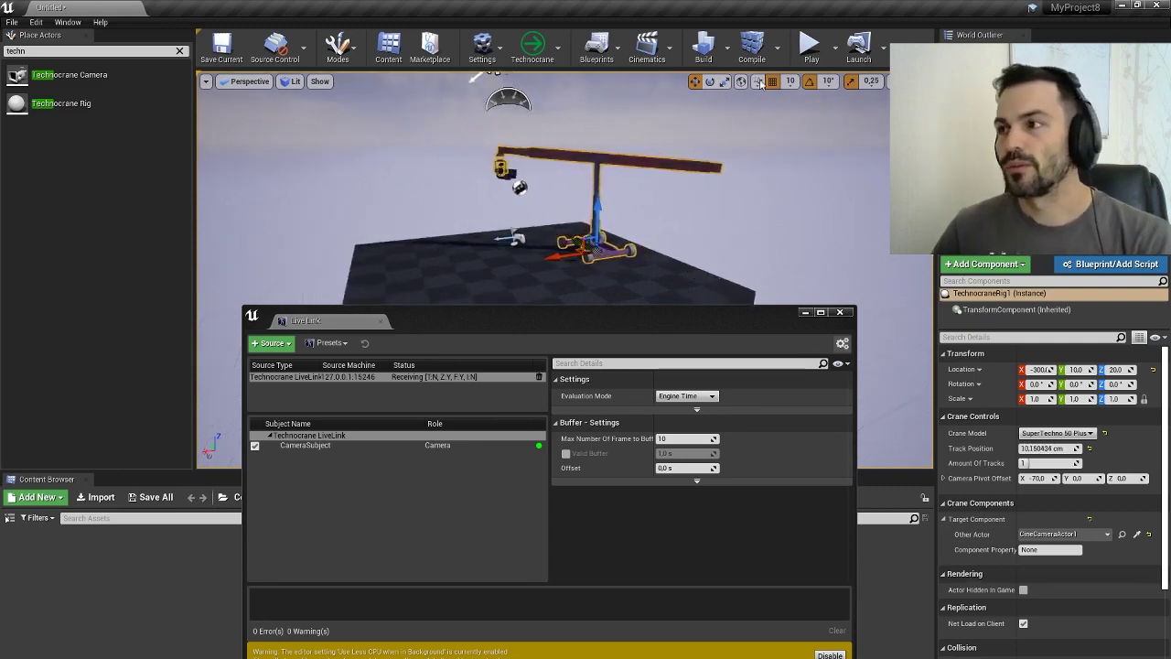
left_click(811, 45)
Step: Watch the crane move from live data in a play session, then close the Live Link window
left_click(742, 287)
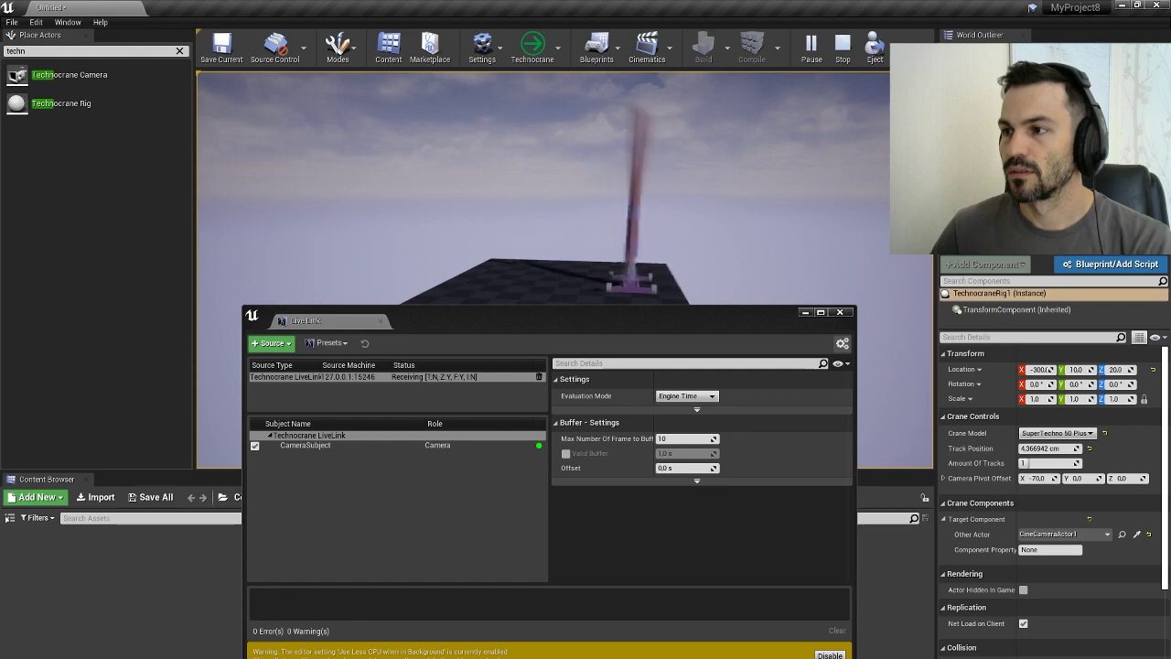
key("Escape")
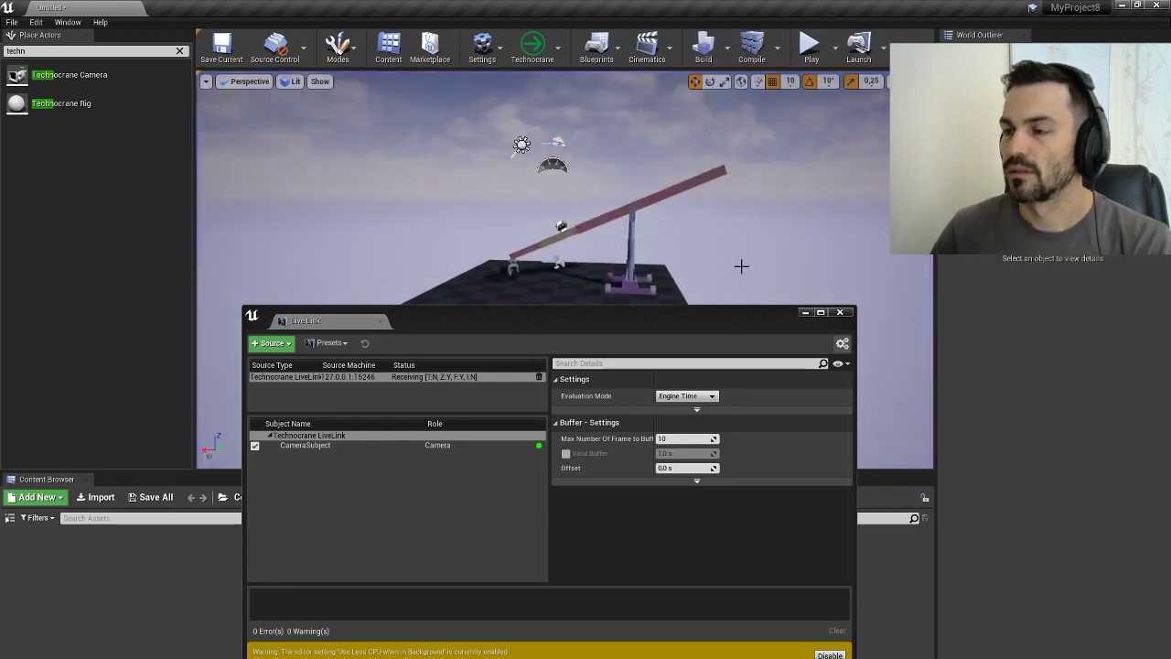
left_click(840, 313)
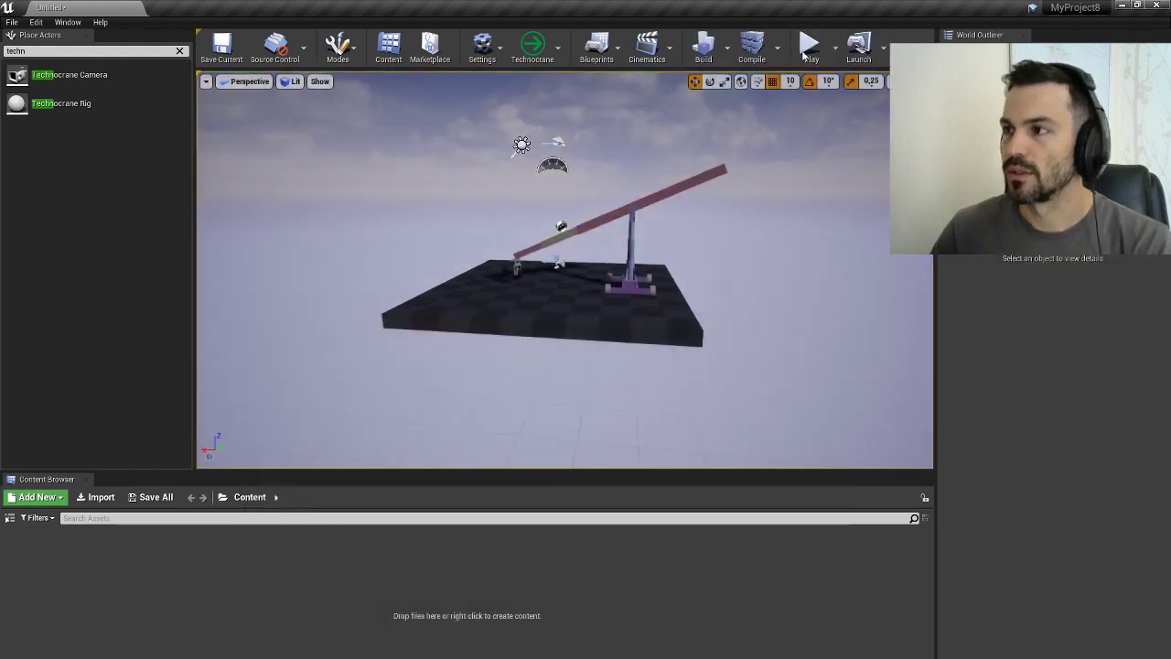
Step: Play the level again, pulling the view back to see the whole crane, then stop
left_click(811, 46)
left_click(711, 241)
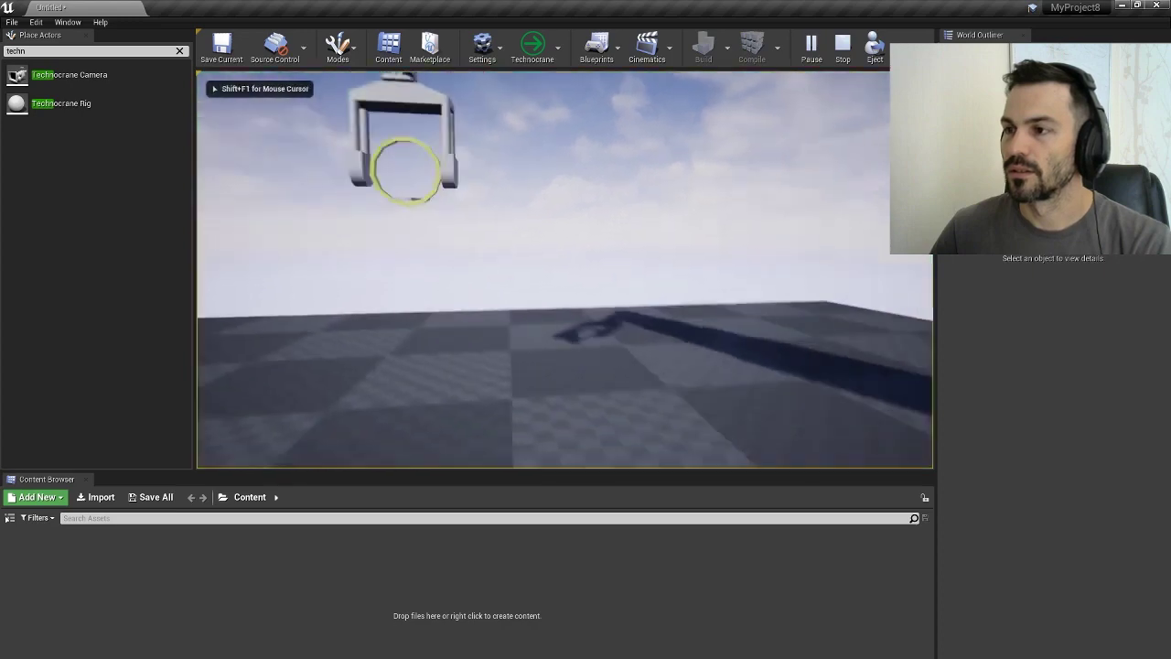
key("s")
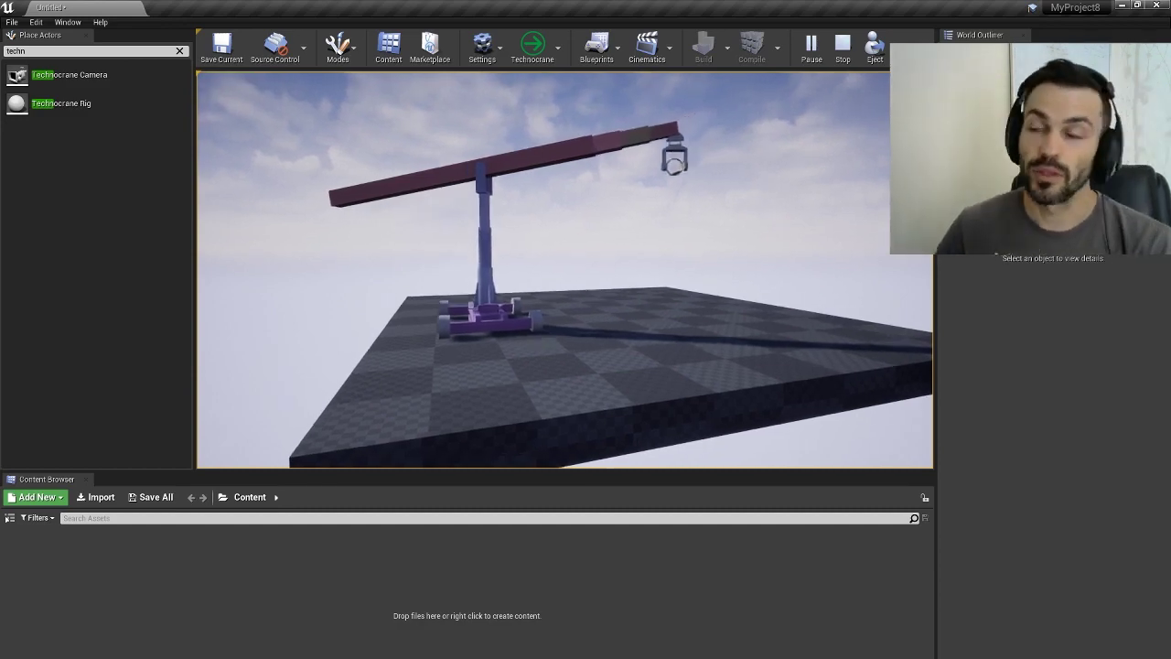
key("Escape")
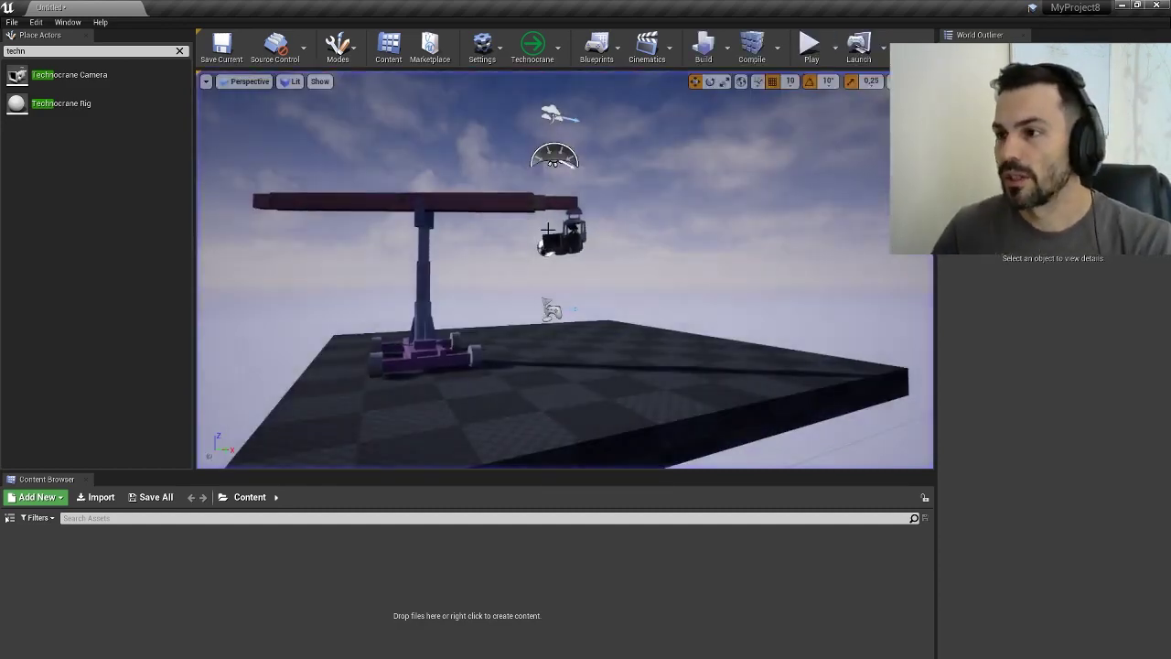
Step: Uncheck Camera Mesh Hidden on CineCameraActor1's CameraComponent, then play the level to check it
left_click(625, 317)
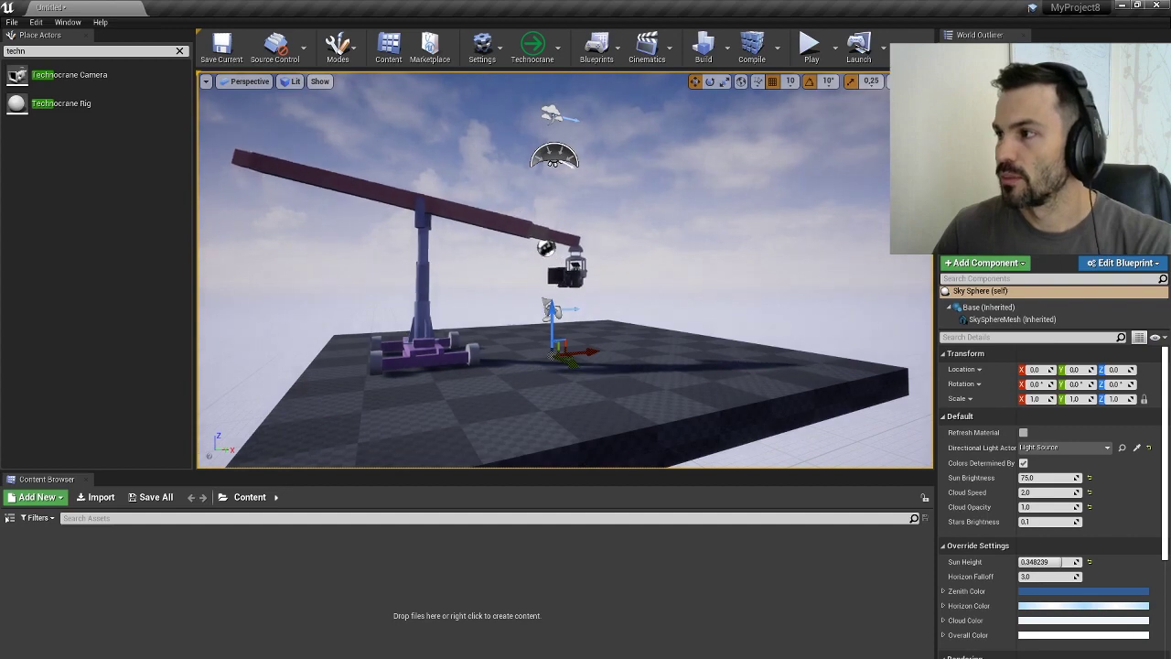
left_click(572, 274)
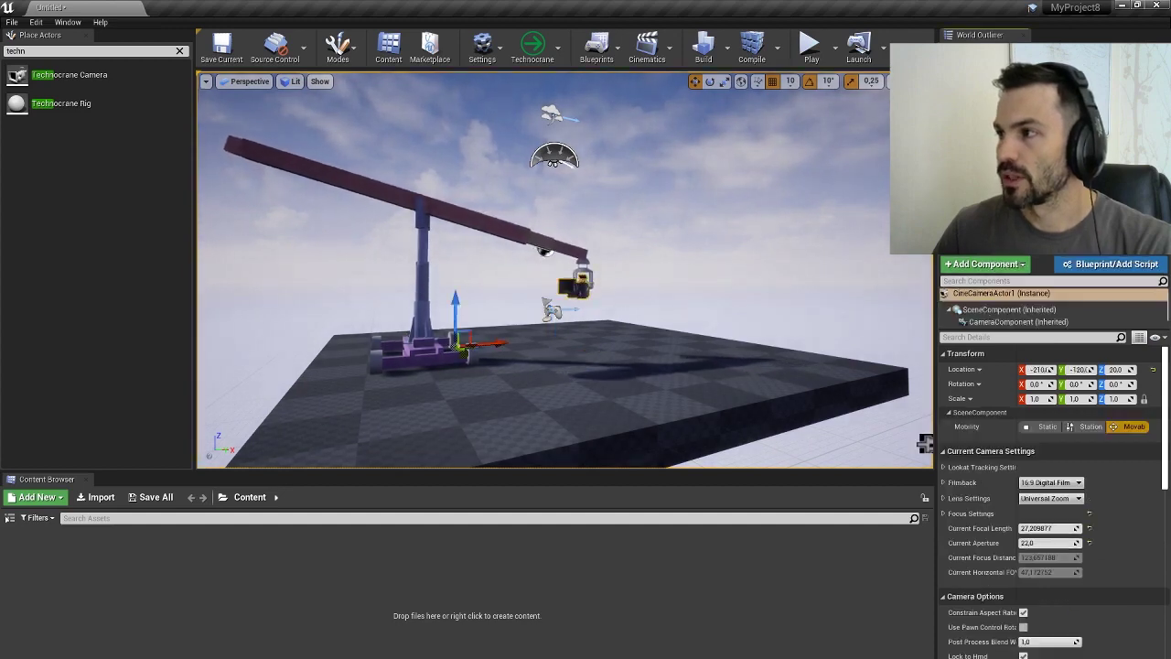
left_click(1016, 322)
scroll(973, 564, "down", 2)
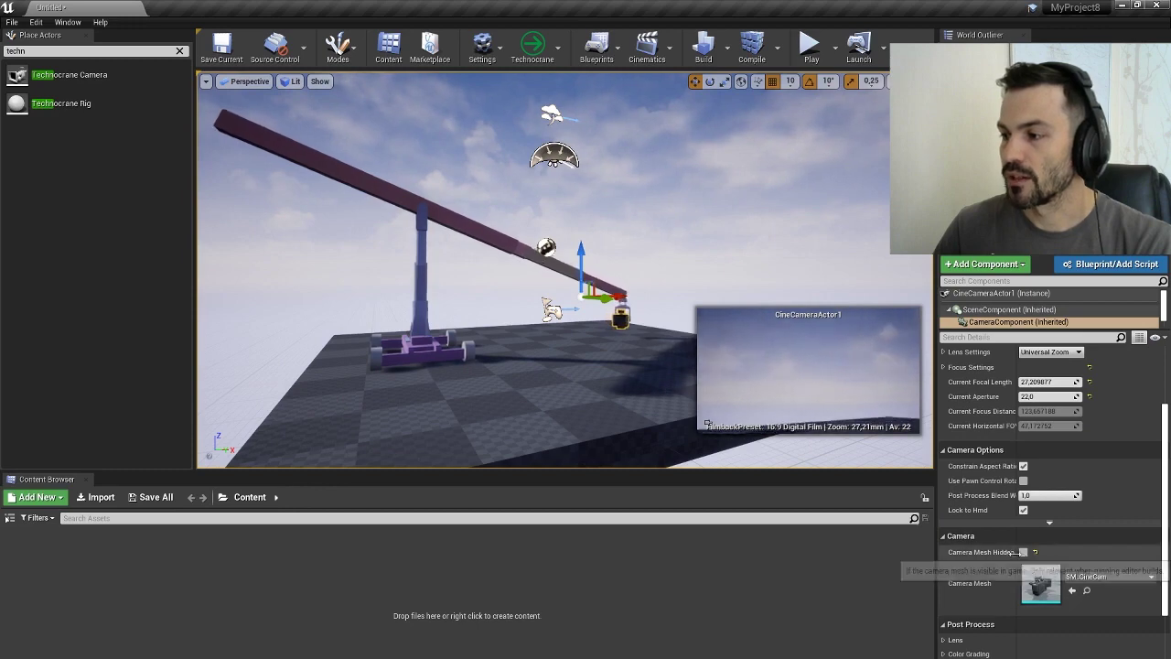
left_click(1023, 552)
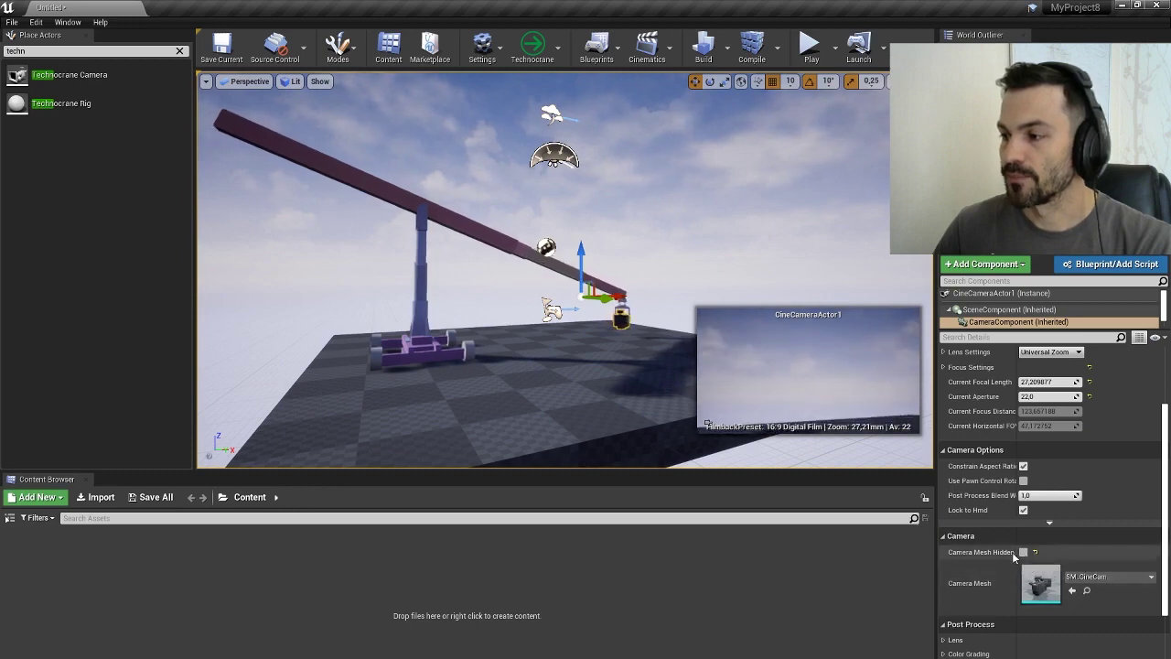
left_click(701, 224)
left_click(810, 47)
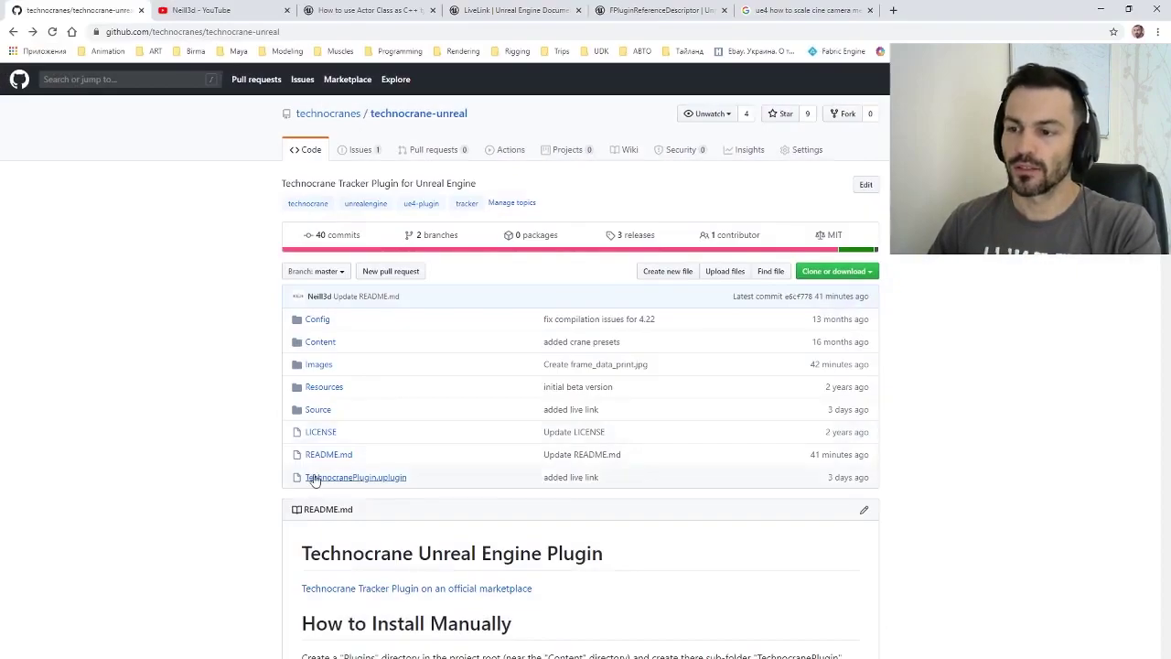
Step: Scroll the technocrane-unreal README to the Live Link Frame Meta Data and Properties list
scroll(293, 494, "down", 20)
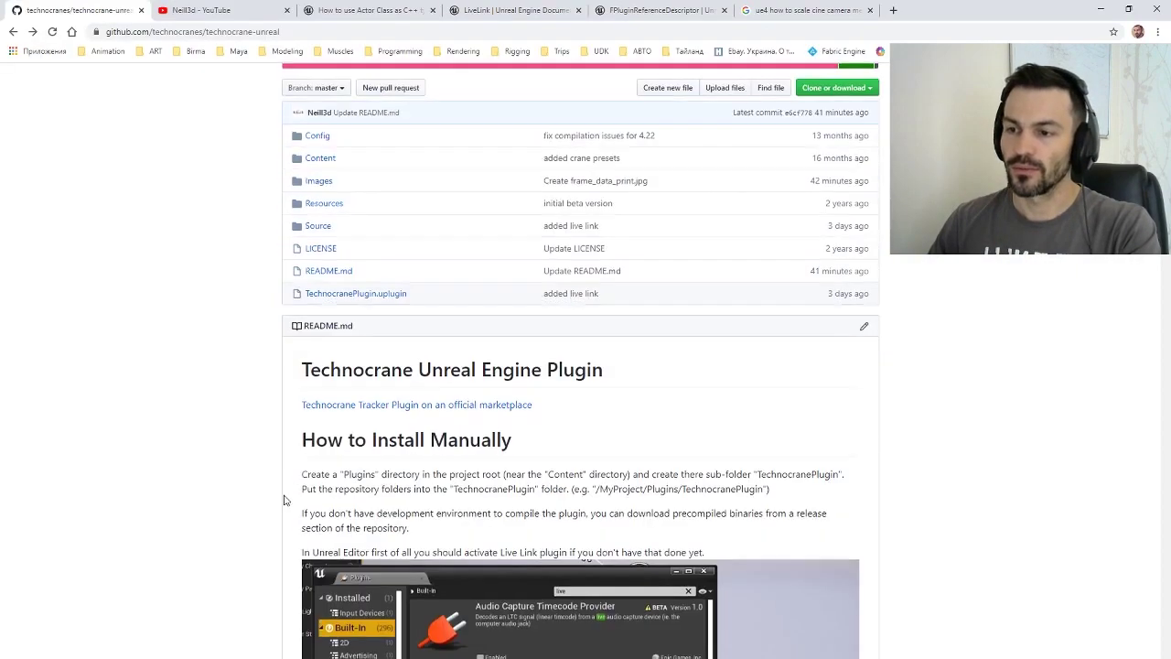
scroll(283, 535, "down", 10)
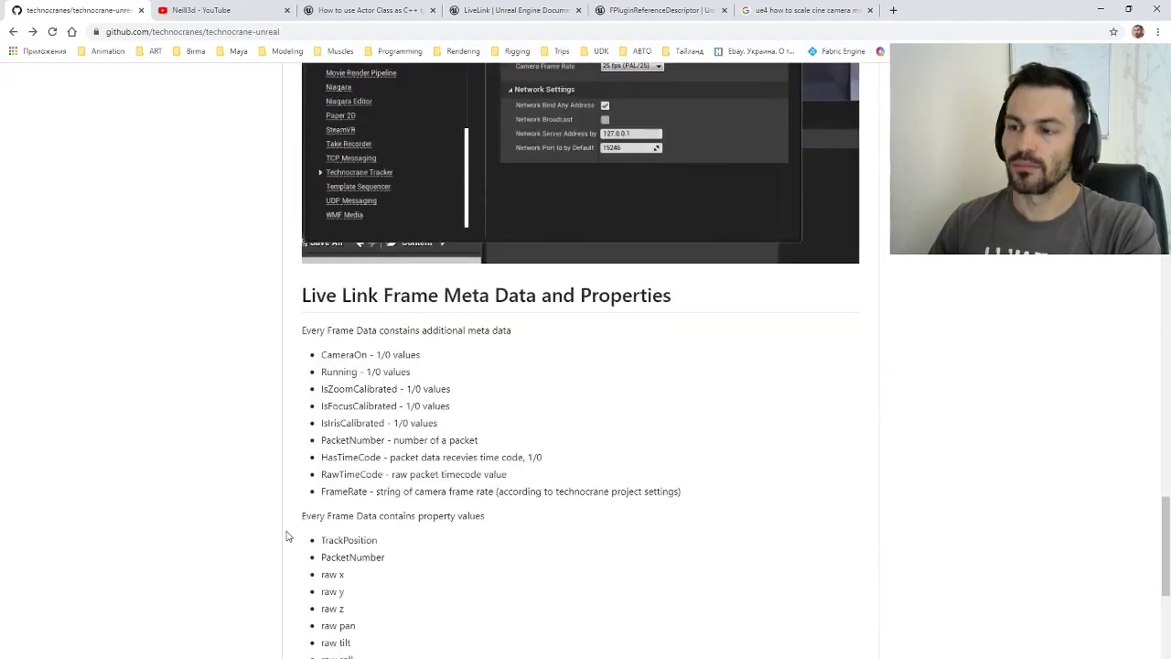
scroll(285, 533, "up", 1)
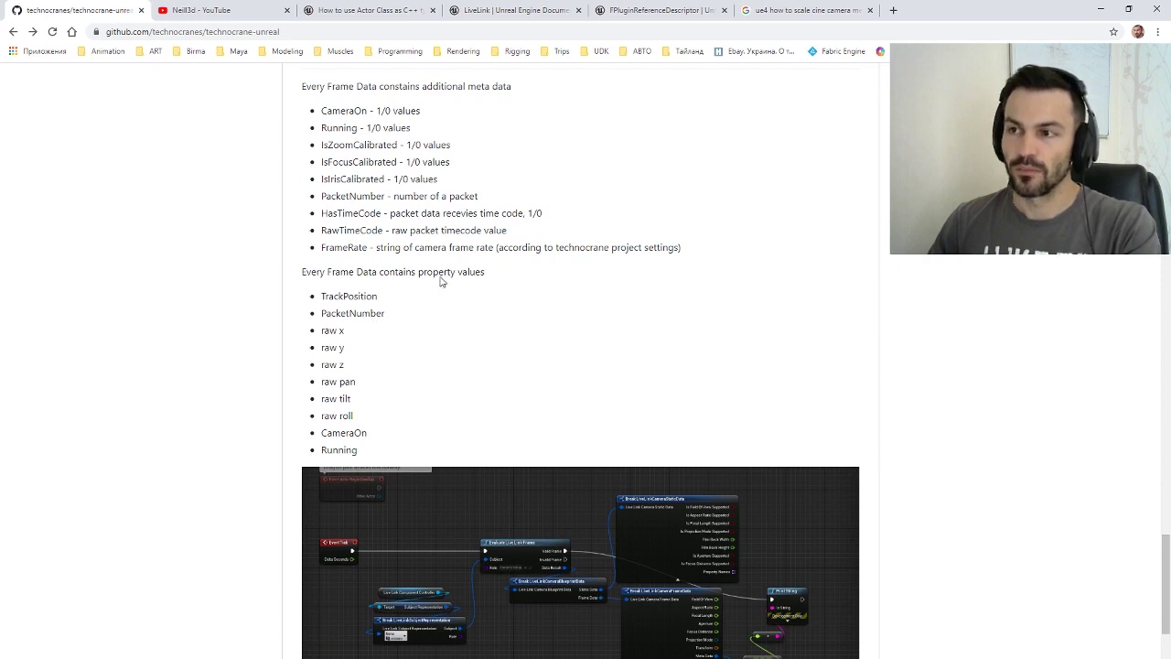
scroll(477, 302, "down", 3)
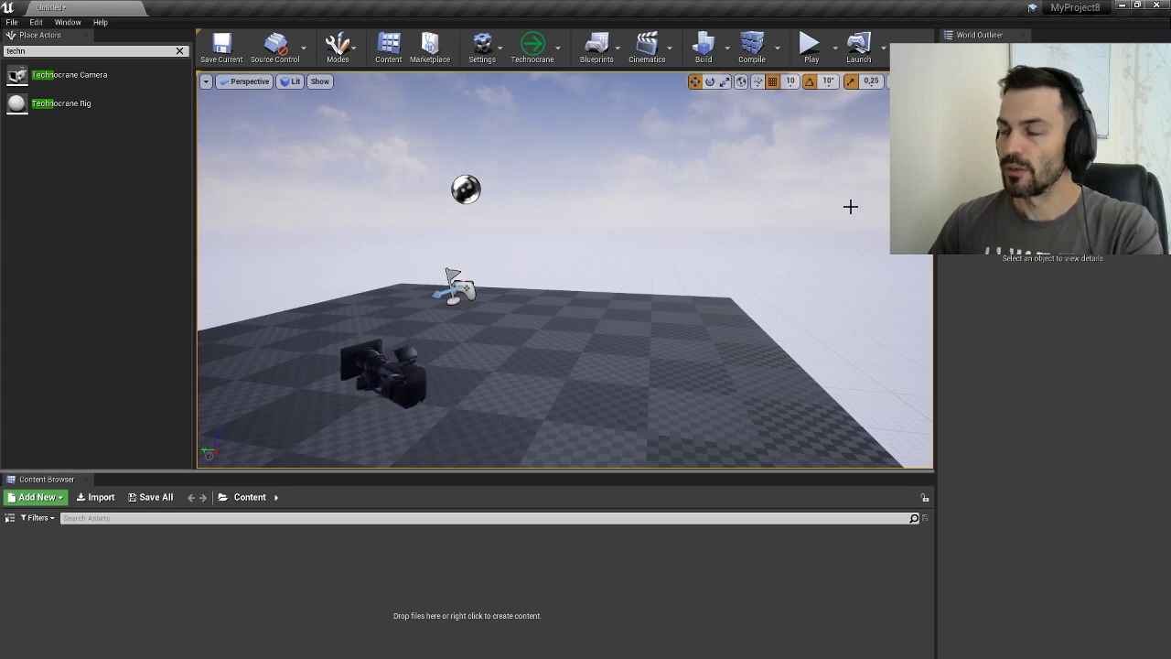
Step: Create a new blueprint subclass from the selected cine camera and open its Event Graph
left_click(394, 370)
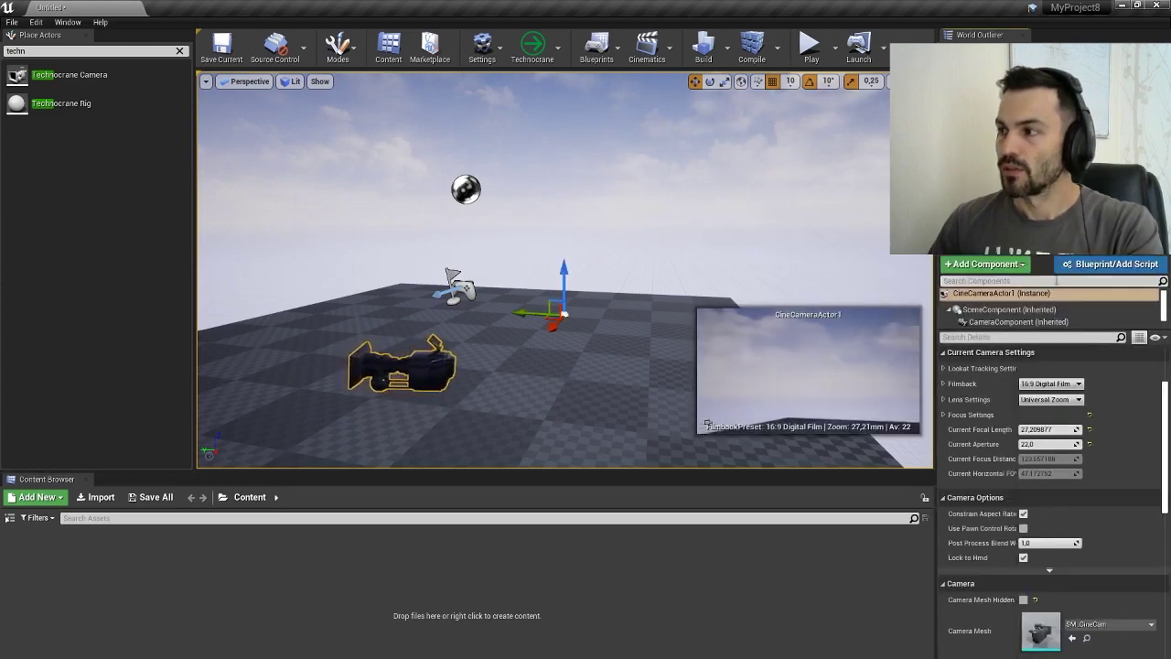
left_click(1069, 268)
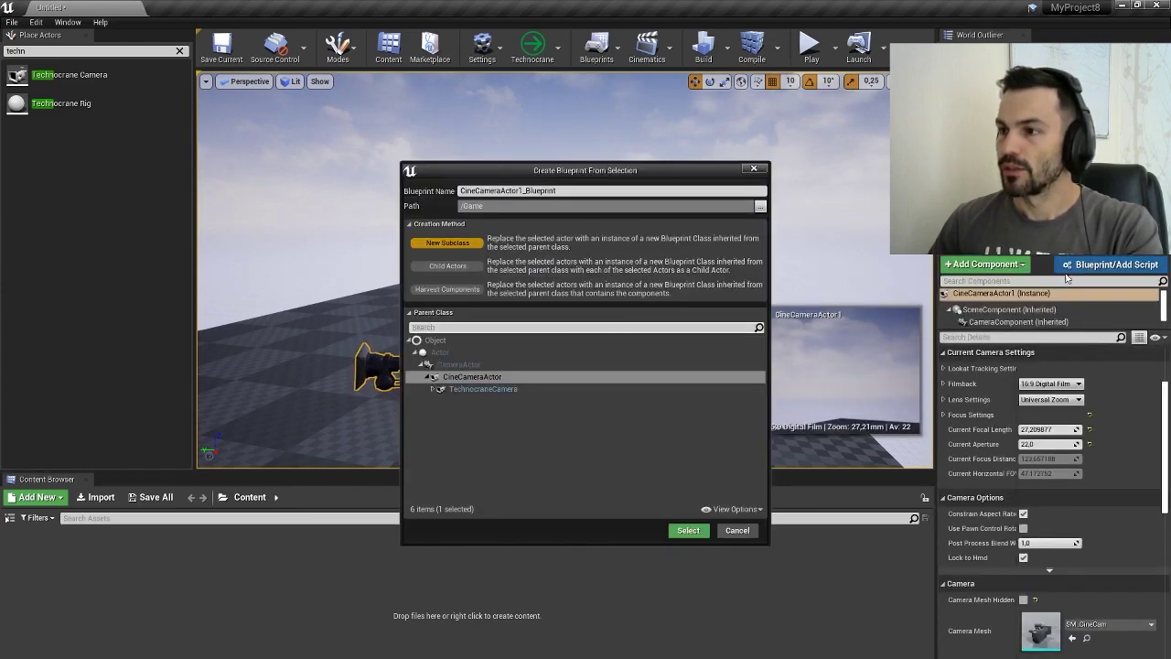
left_click(700, 531)
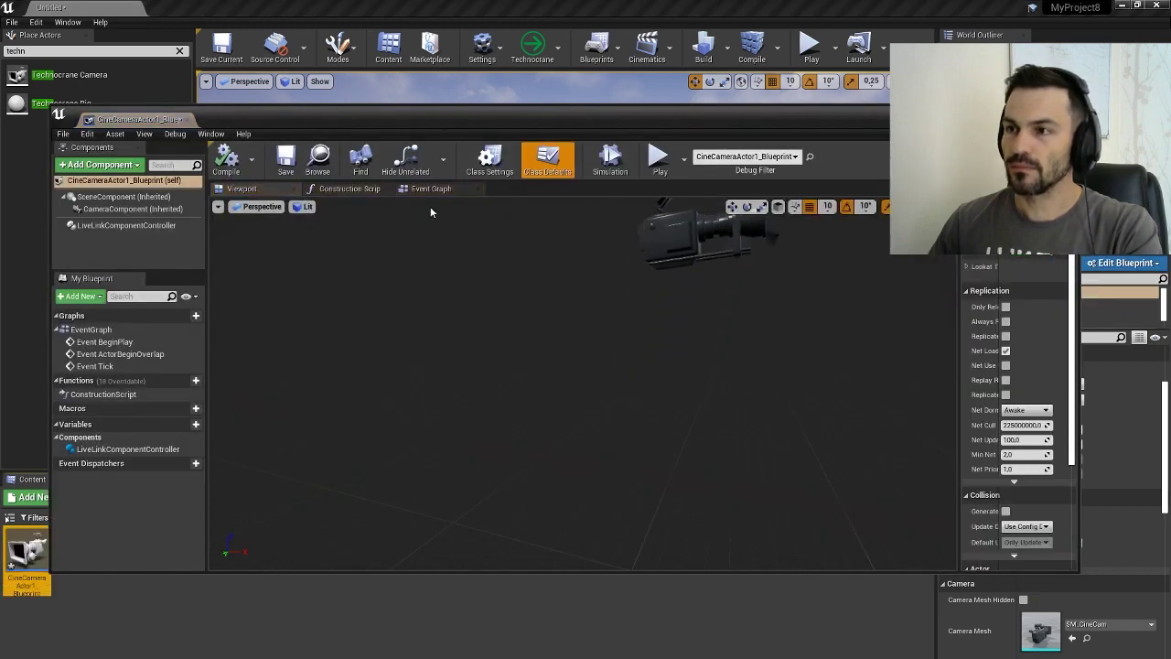
left_click(431, 189)
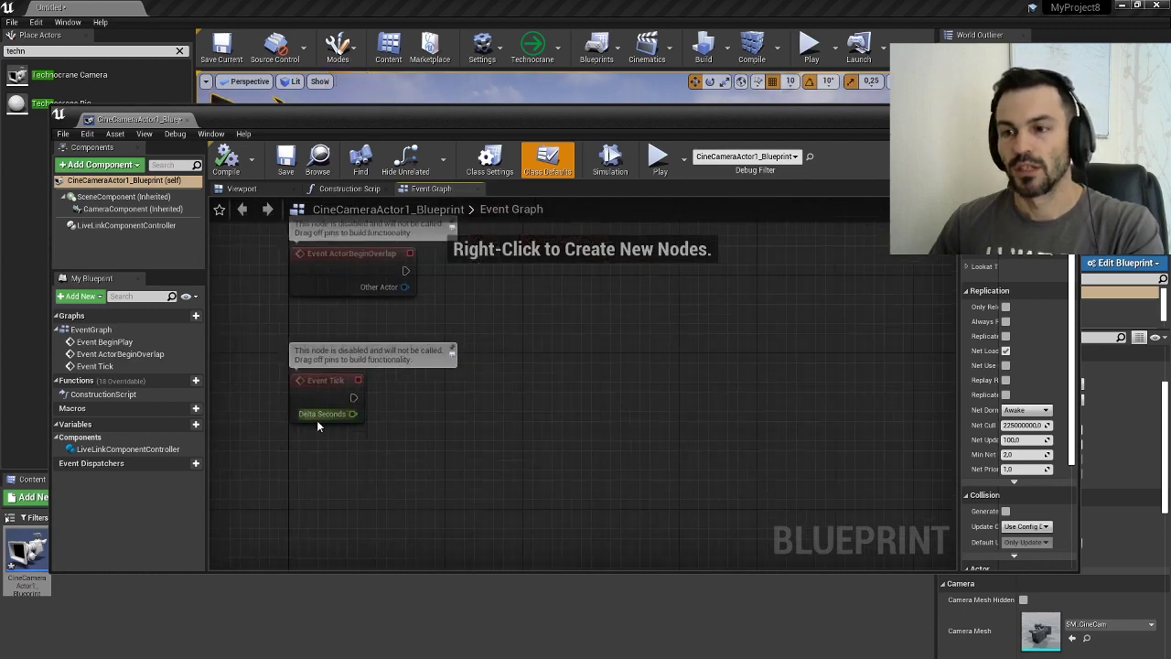
Step: Place a LiveLinkComponentController getter node in the Event Graph
left_click_drag(128, 449, 469, 465)
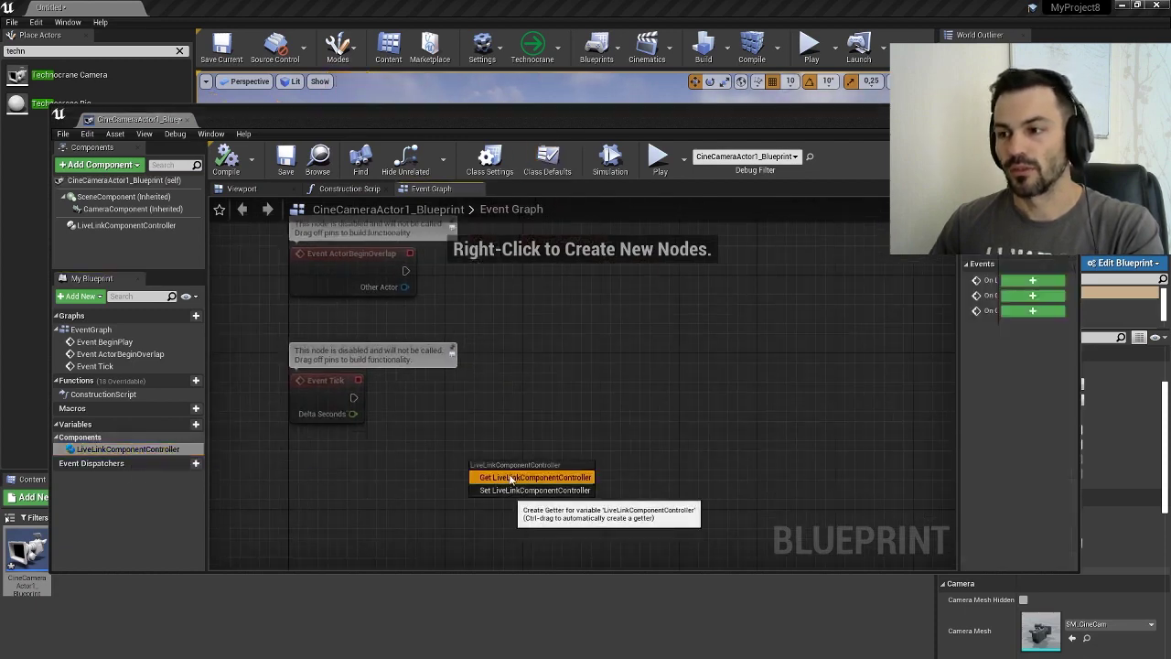
left_click(511, 478)
right_click_drag(724, 427, 633, 444)
left_click_drag(459, 483, 430, 512)
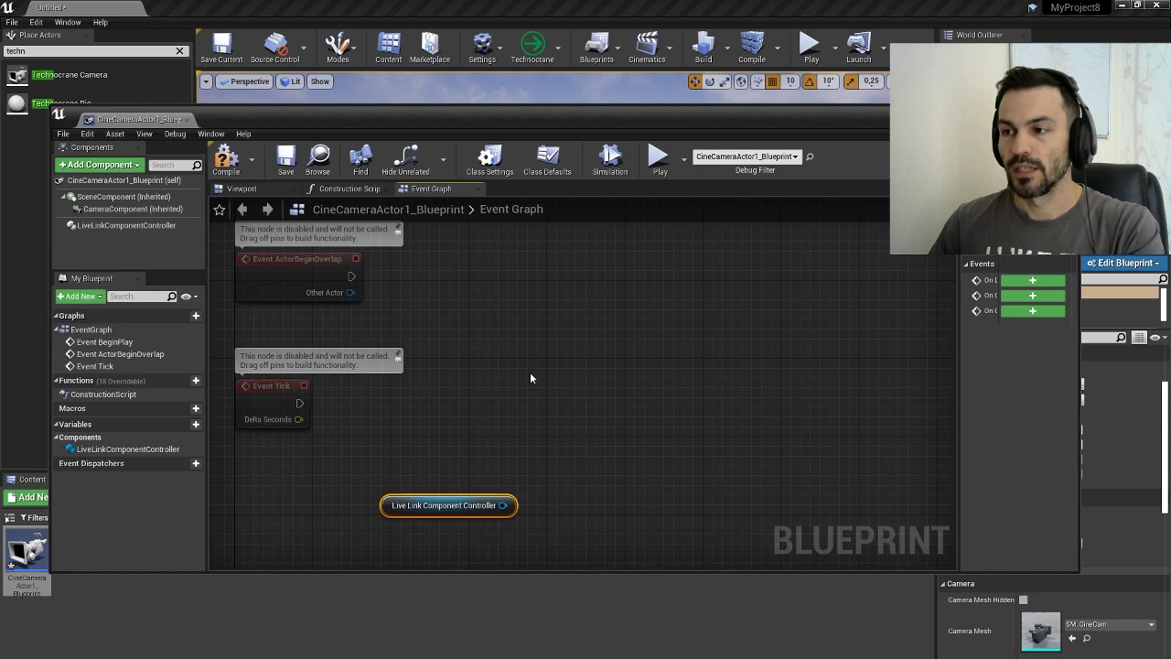
right_click_drag(529, 372, 535, 380)
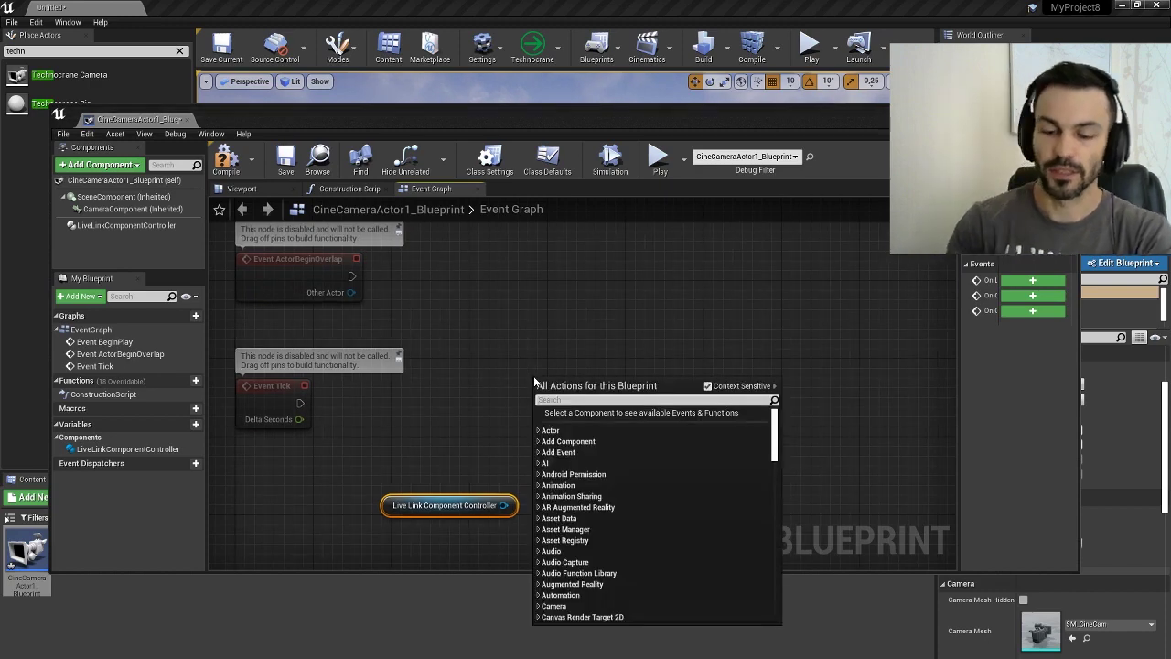
Step: Add an Evaluate Live Link Frame node and arrange it beside the controller getter
type("linkl")
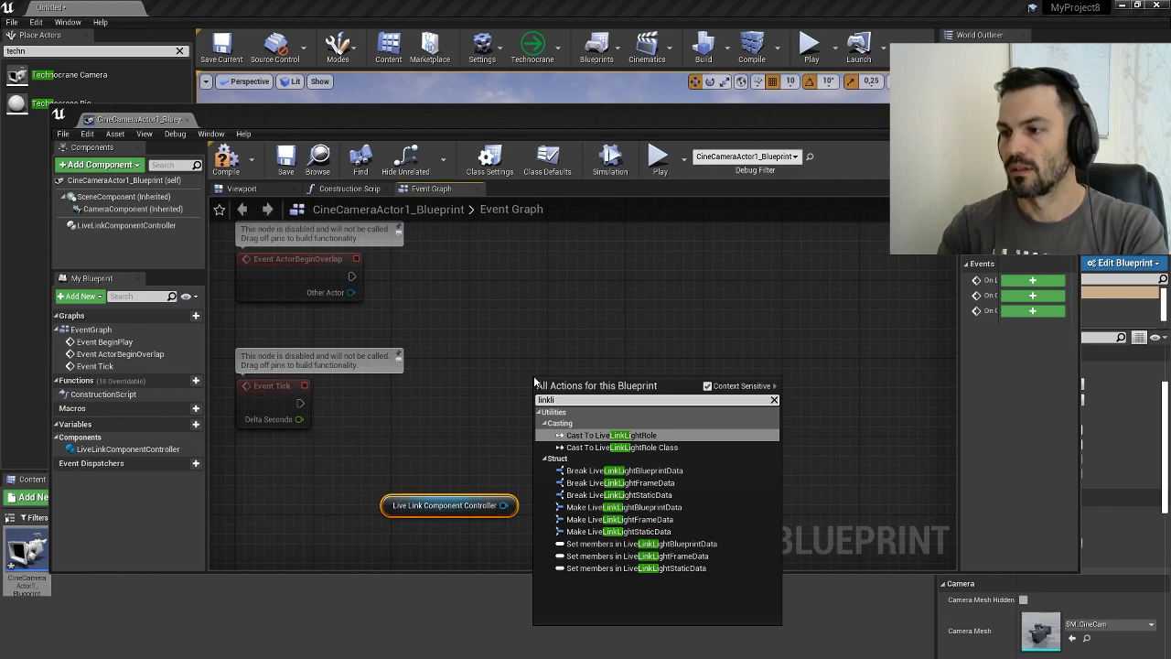
type("i")
key("BackSpace")
key("BackSpace")
key("BackSpace")
key("BackSpace")
key("BackSpace")
key("BackSpace")
type("evalu")
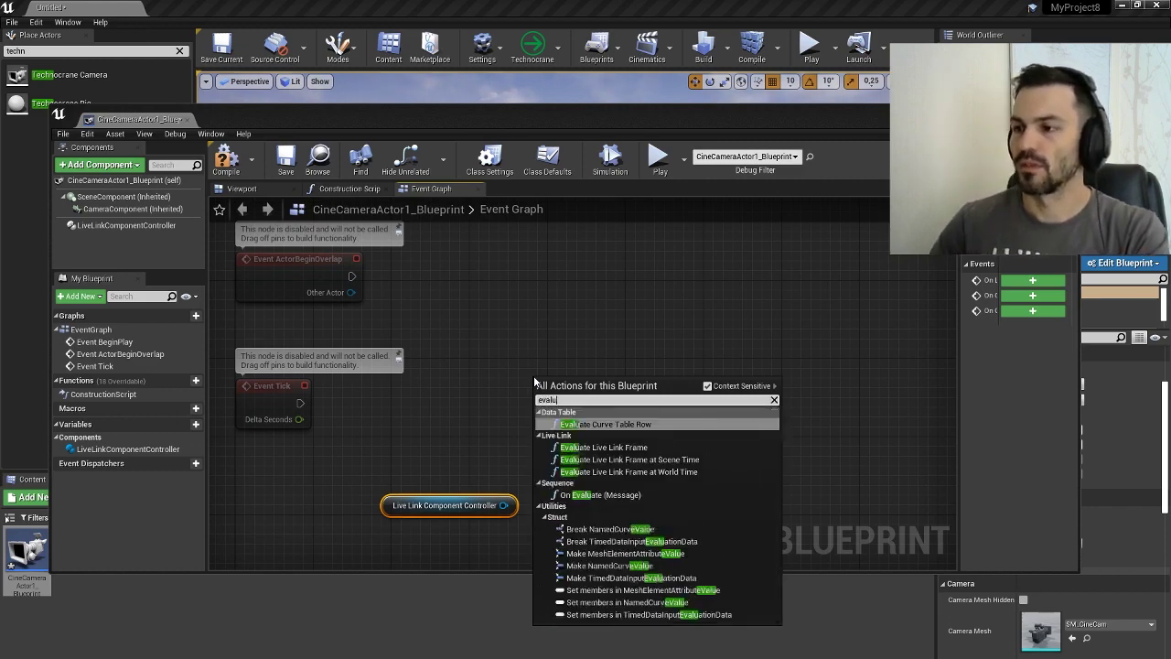
left_click(563, 447)
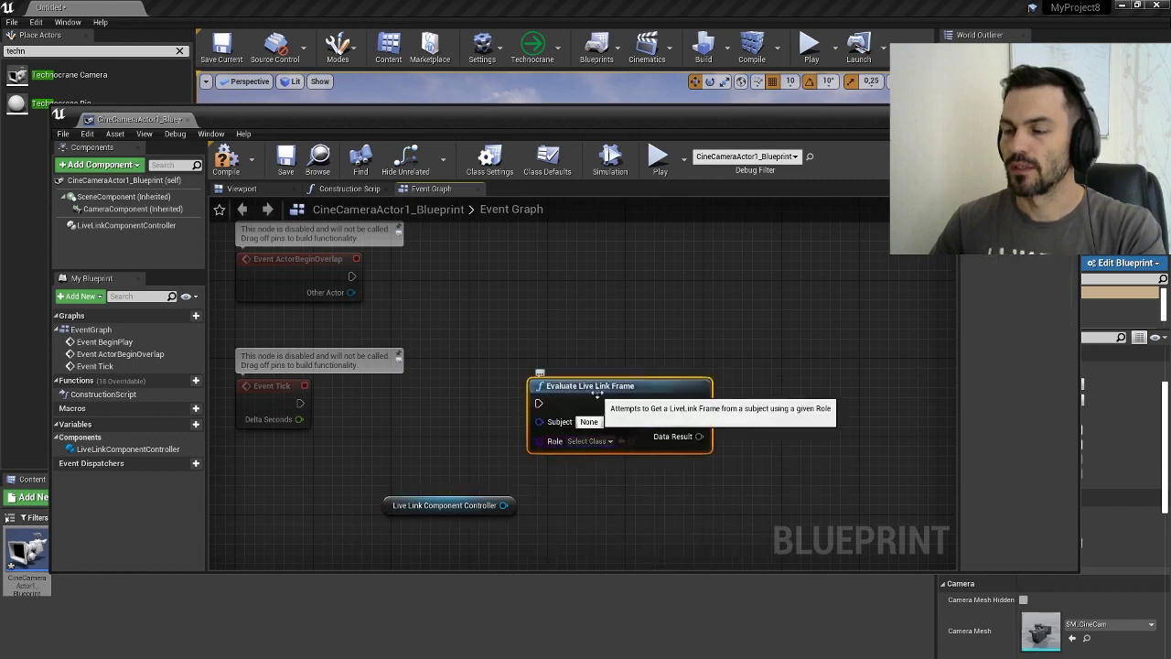
left_click_drag(615, 387, 621, 380)
mouse_move(571, 468)
right_mouse_down()
mouse_move(549, 459)
mouse_move(584, 473)
right_mouse_up()
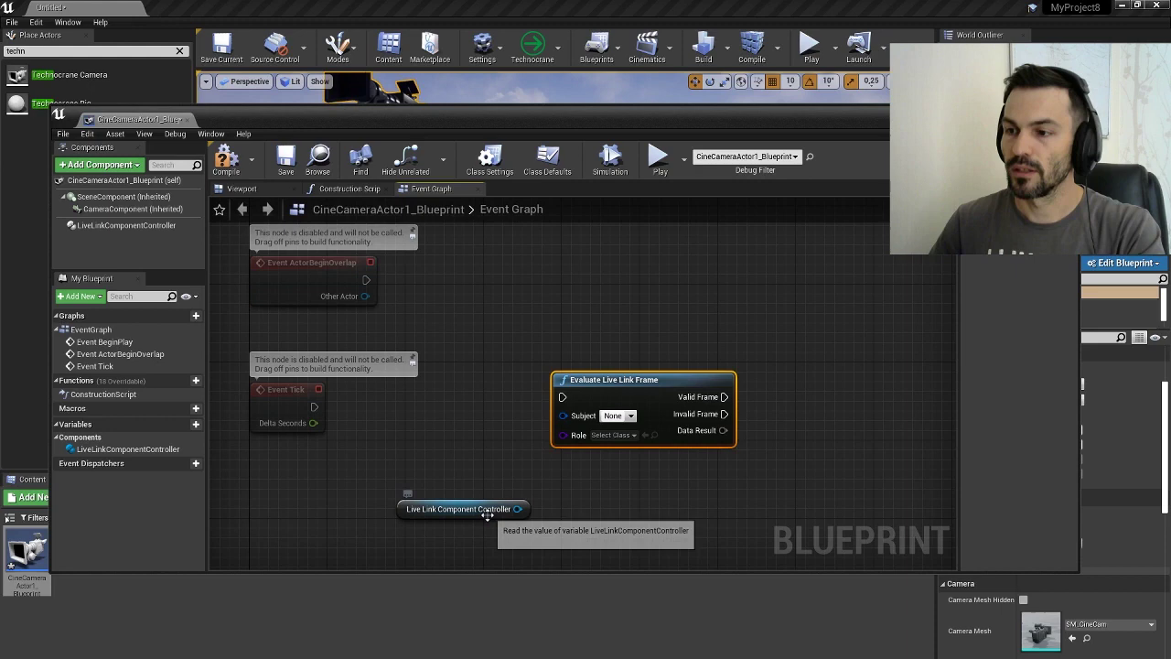
left_click_drag(488, 515, 540, 517)
Step: Add Get Subject Representation and a Break LiveLinkSubjectRepresentation node set to CameraSubject
type("ge")
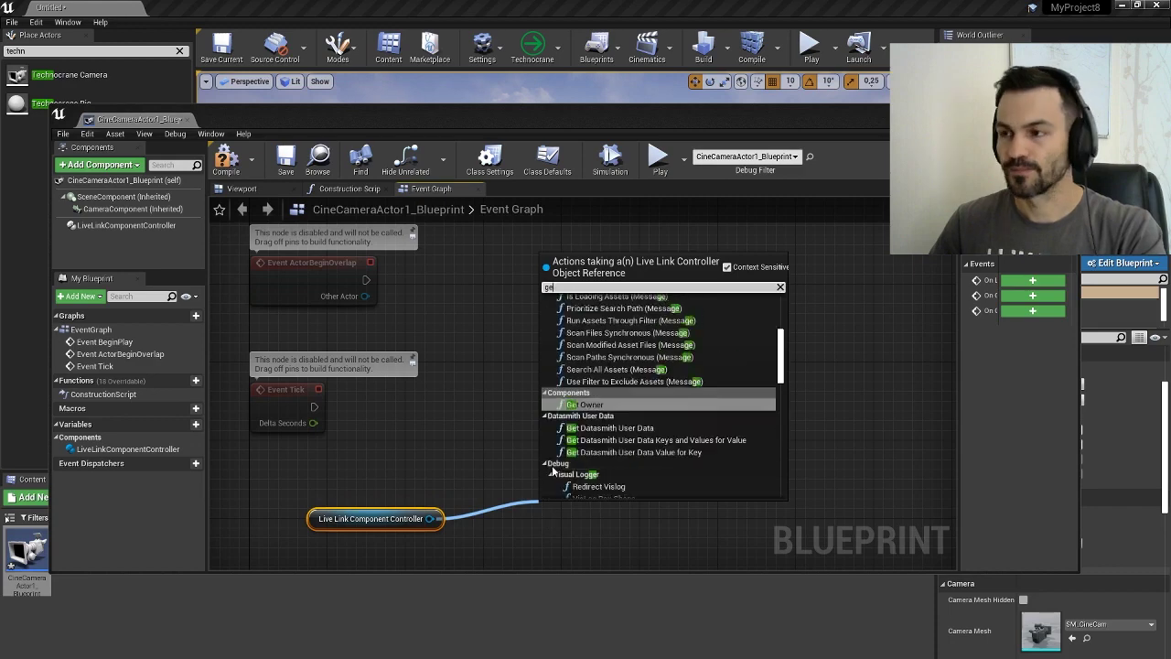
type("t")
scroll(698, 465, "down", 3)
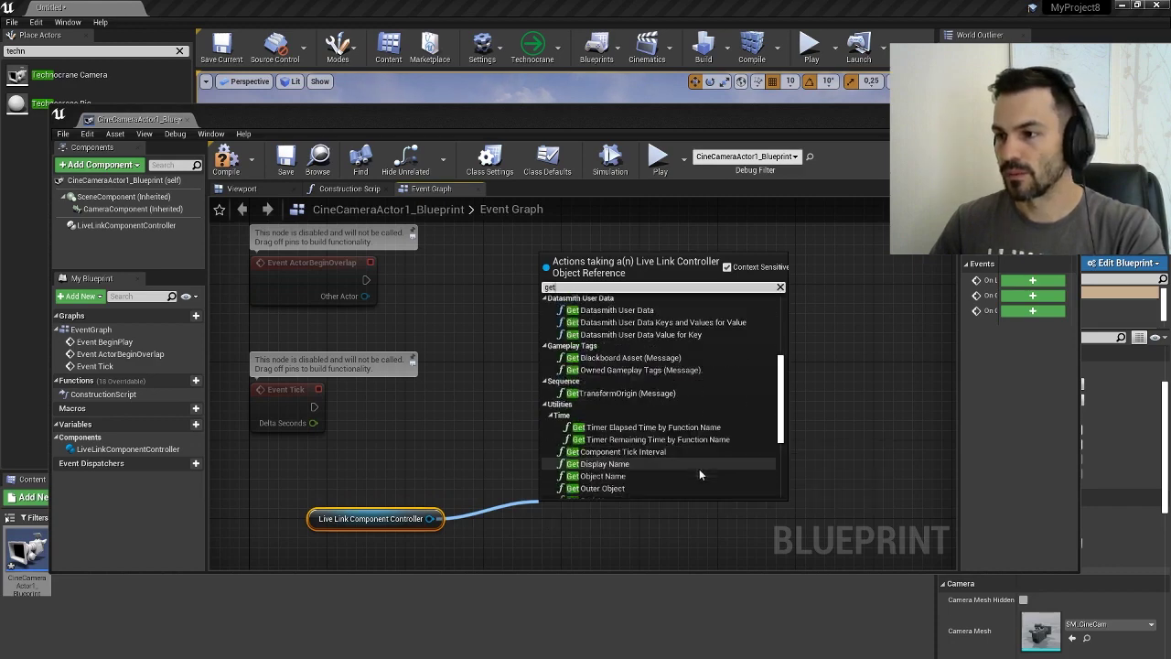
scroll(699, 469, "down", 5)
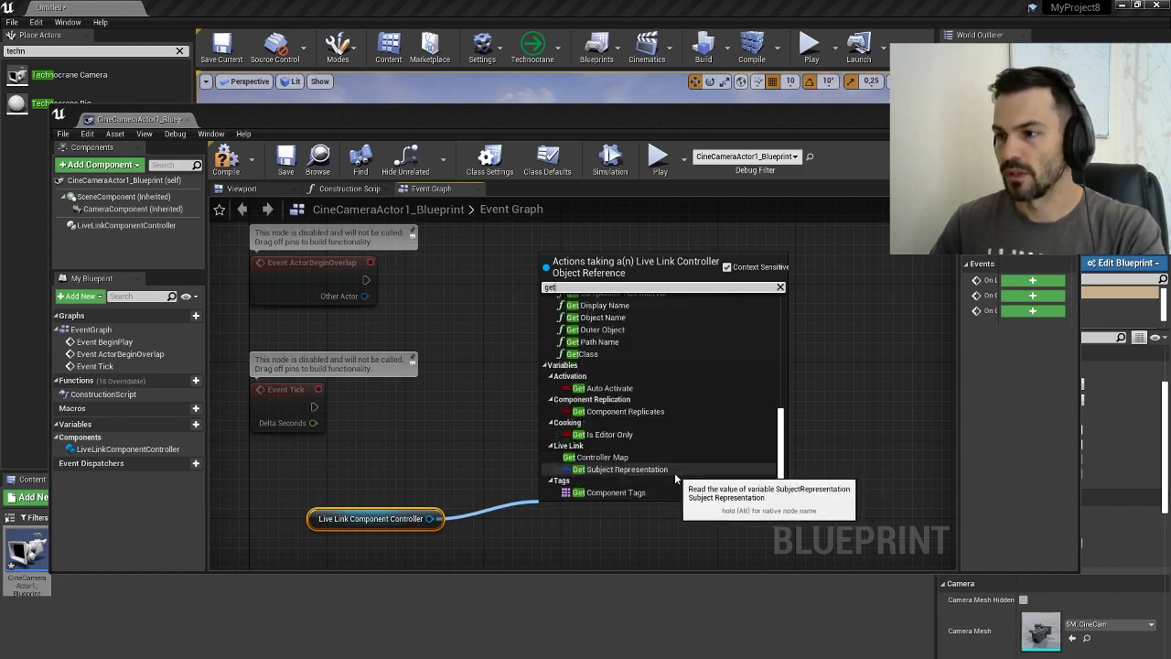
left_click(674, 470)
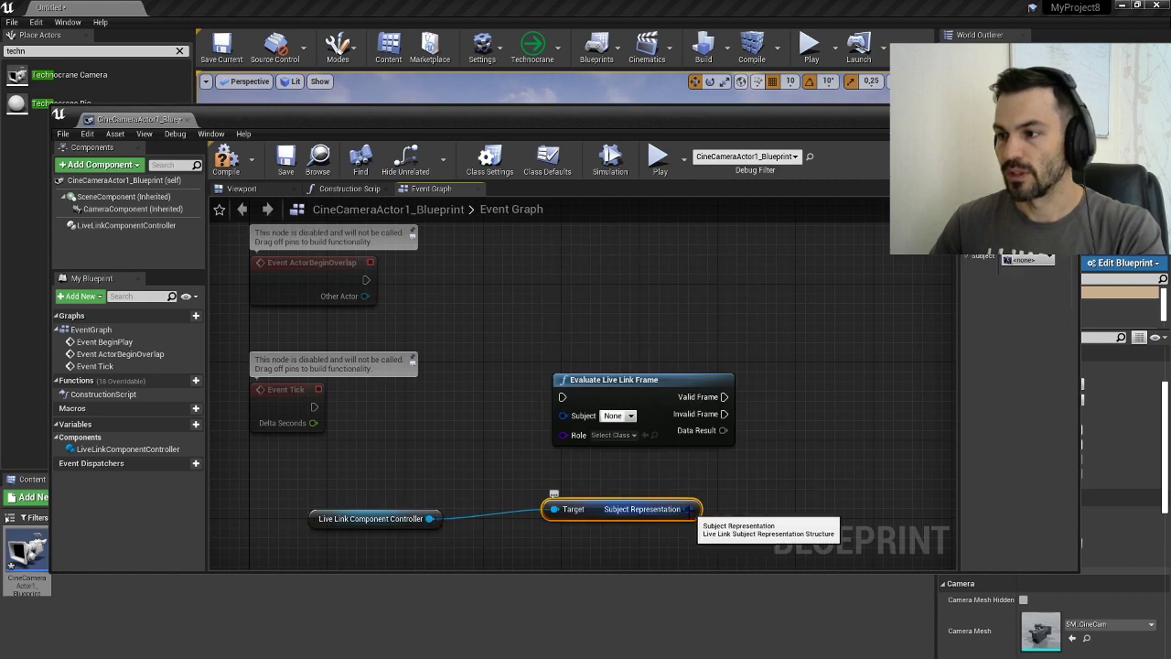
left_click_drag(693, 509, 666, 482)
left_click(732, 348)
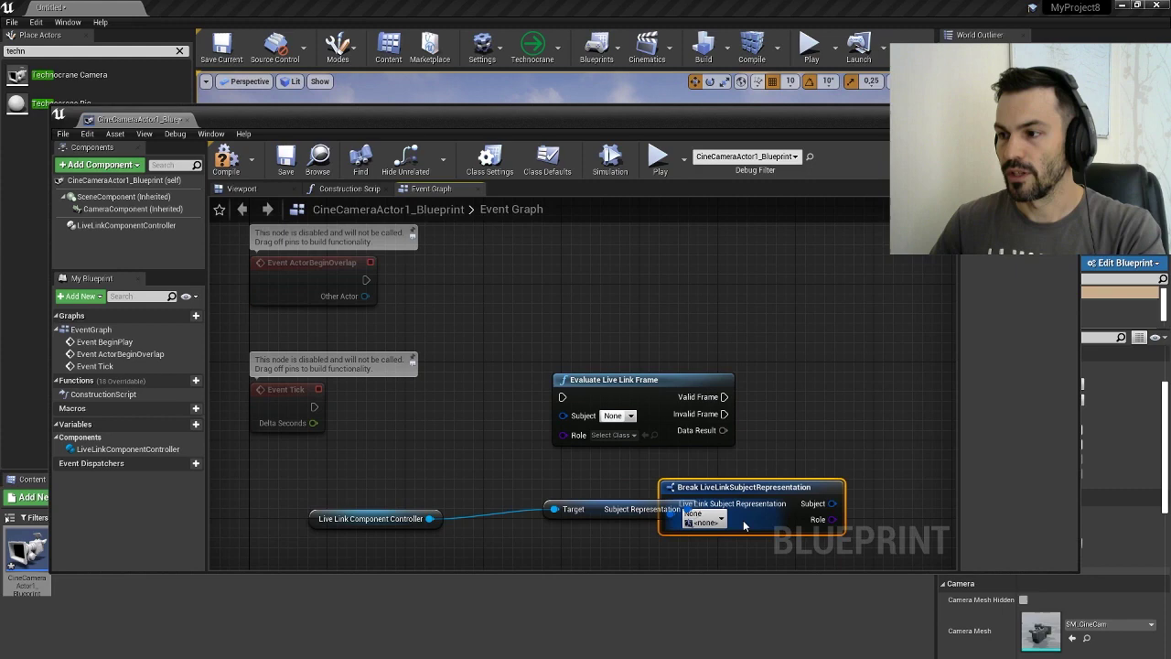
left_click(704, 518)
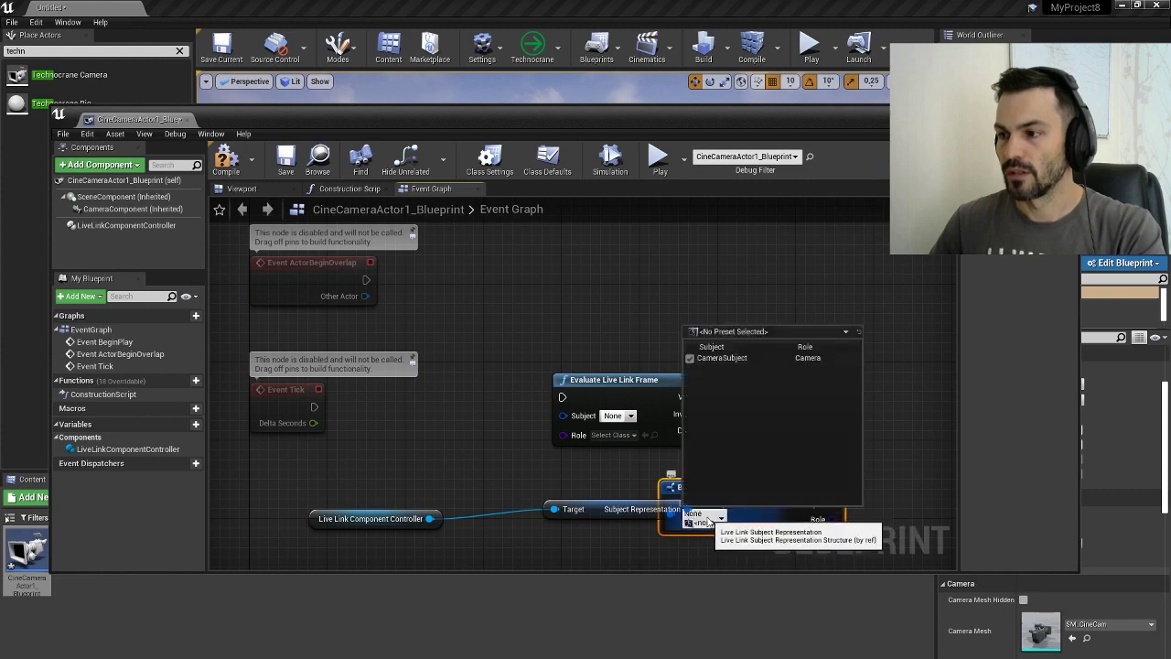
left_click(721, 359)
Step: Arrange the nodes, wire Subject into Evaluate Live Link Frame, and set Role to LiveLinkCameraRole
left_click_drag(769, 499, 530, 516)
left_click_drag(373, 524, 360, 465)
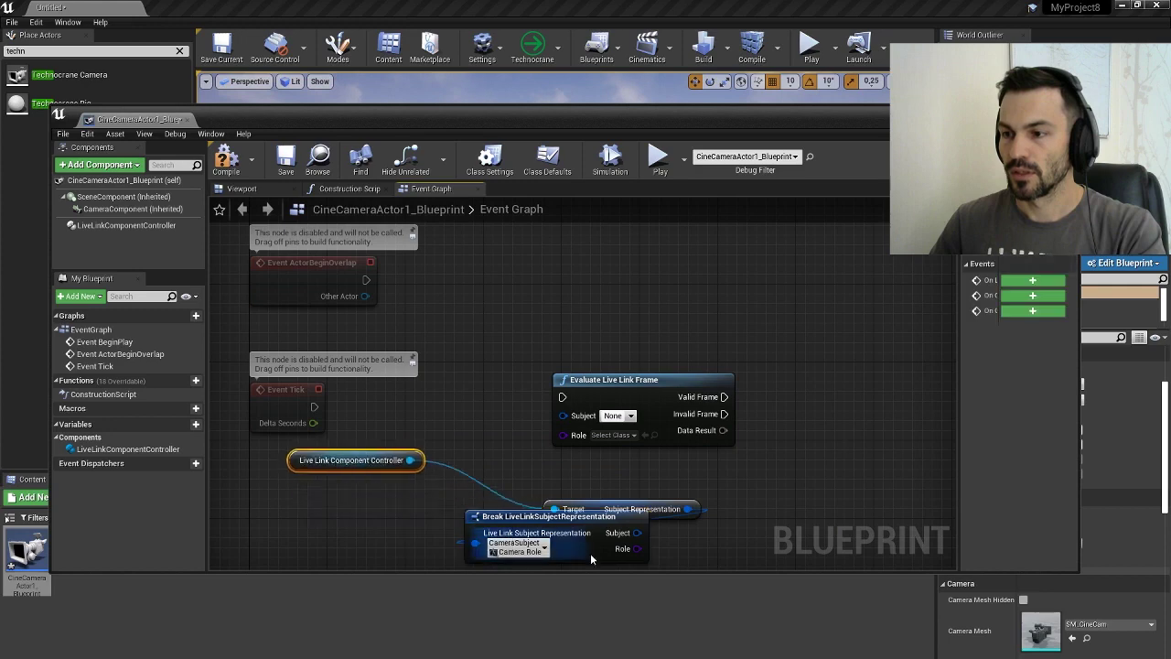
left_click_drag(668, 514, 414, 495)
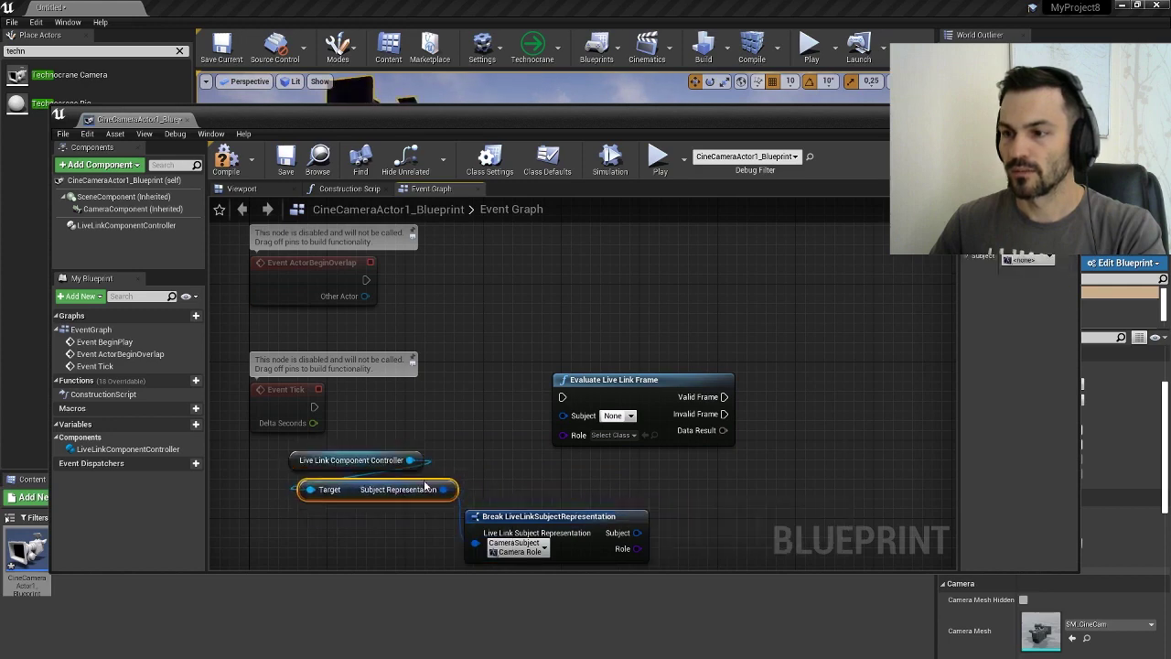
left_click_drag(538, 513, 342, 513)
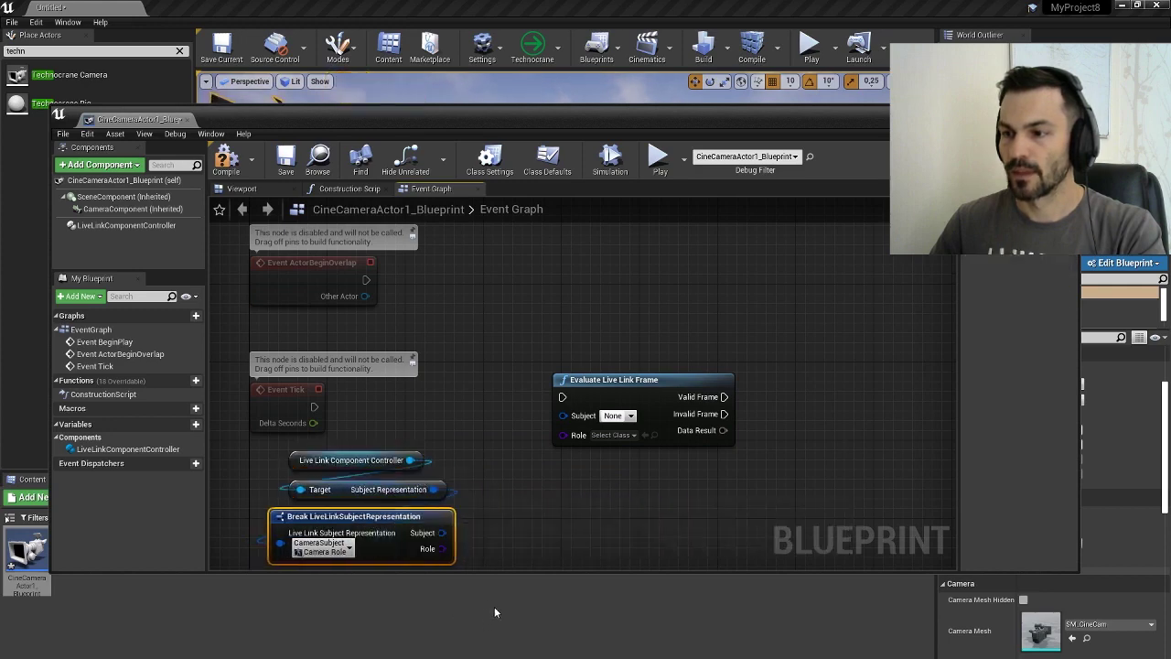
left_click_drag(441, 533, 565, 415)
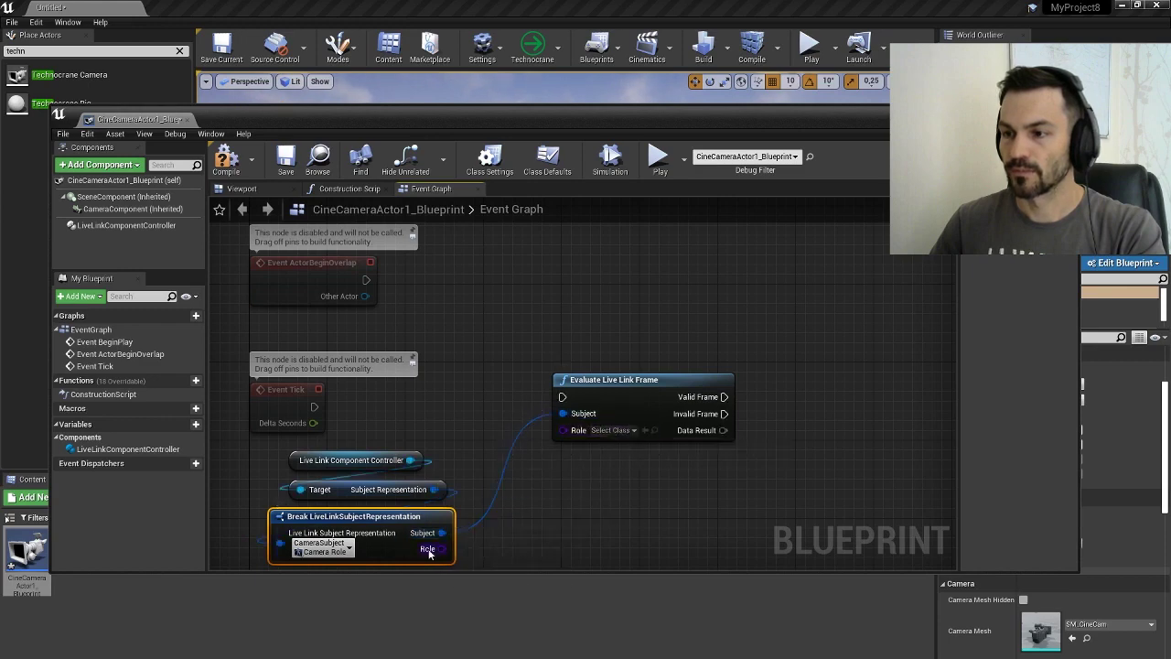
left_click_drag(440, 548, 568, 434)
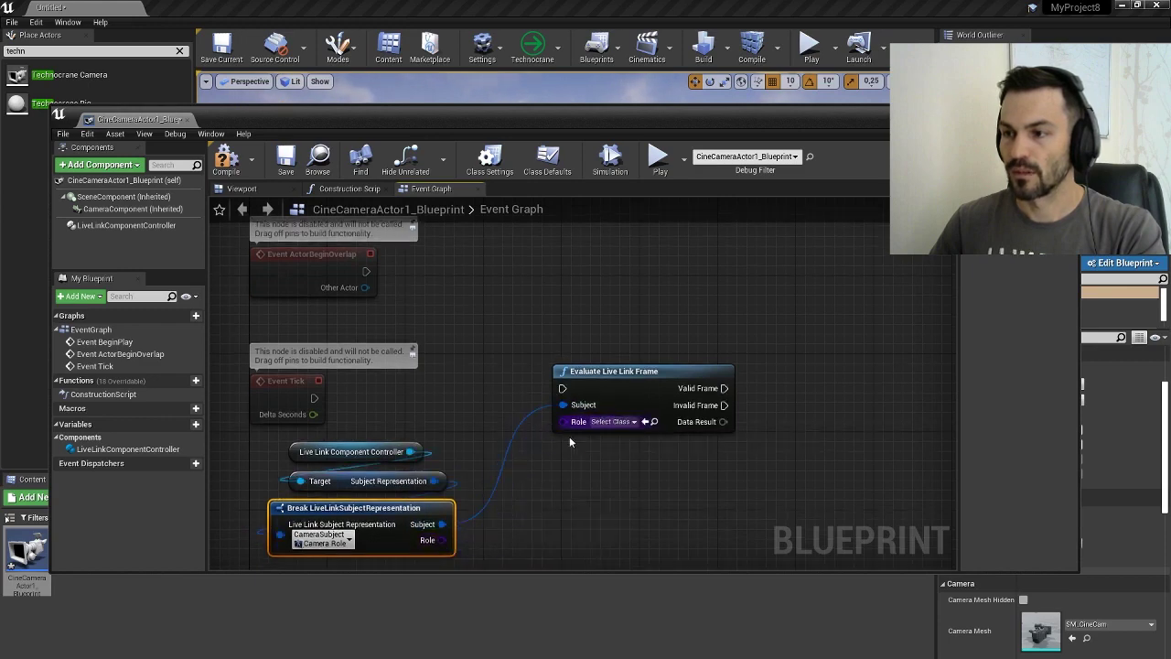
left_click(626, 423)
left_click(646, 486)
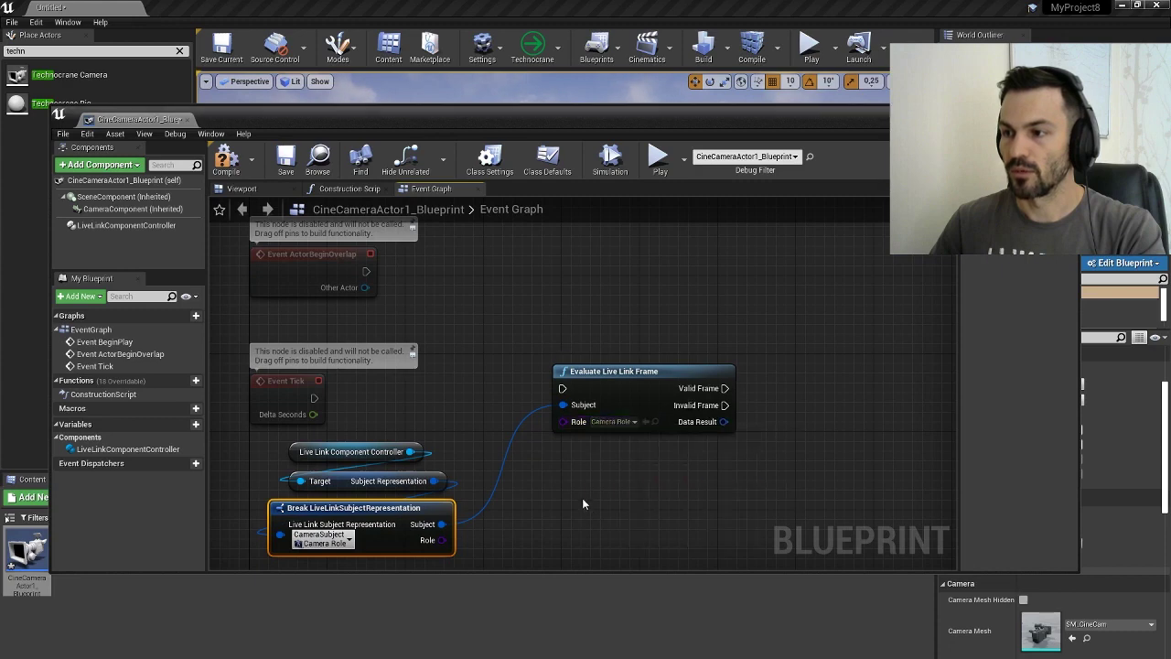
Step: Drive Evaluate Live Link Frame from Event Tick and break Data Result into LiveLinkCameraBlueprintData
left_click_drag(532, 387, 562, 388)
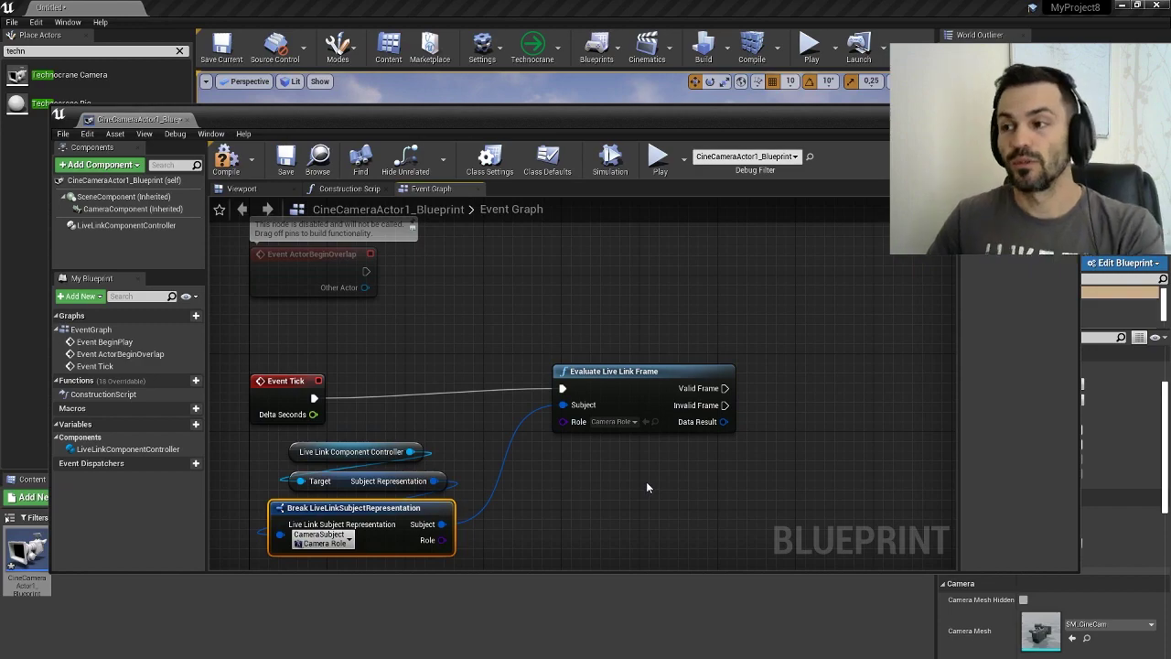
right_click_drag(633, 481, 434, 443)
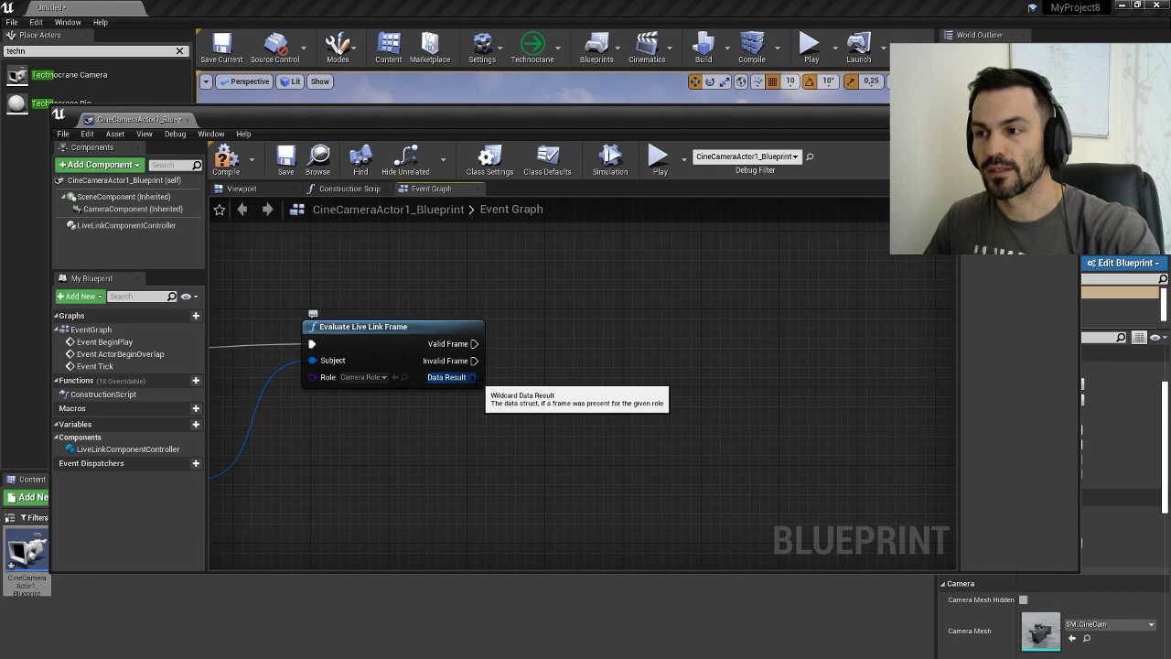
left_click_drag(473, 377, 549, 413)
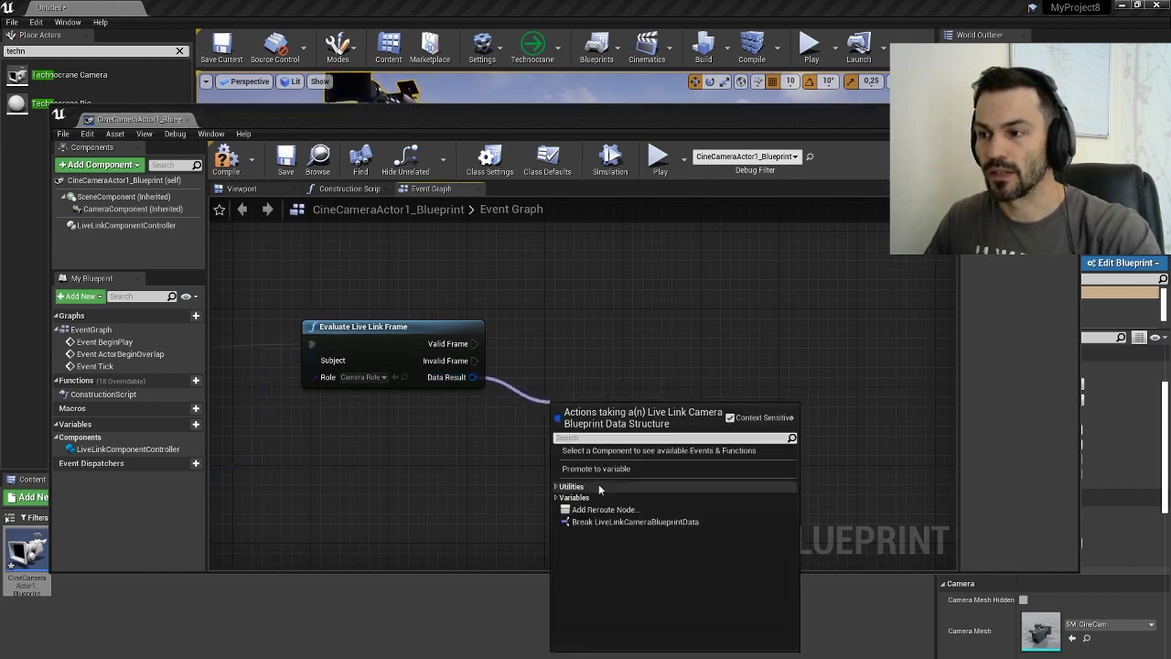
left_click(604, 522)
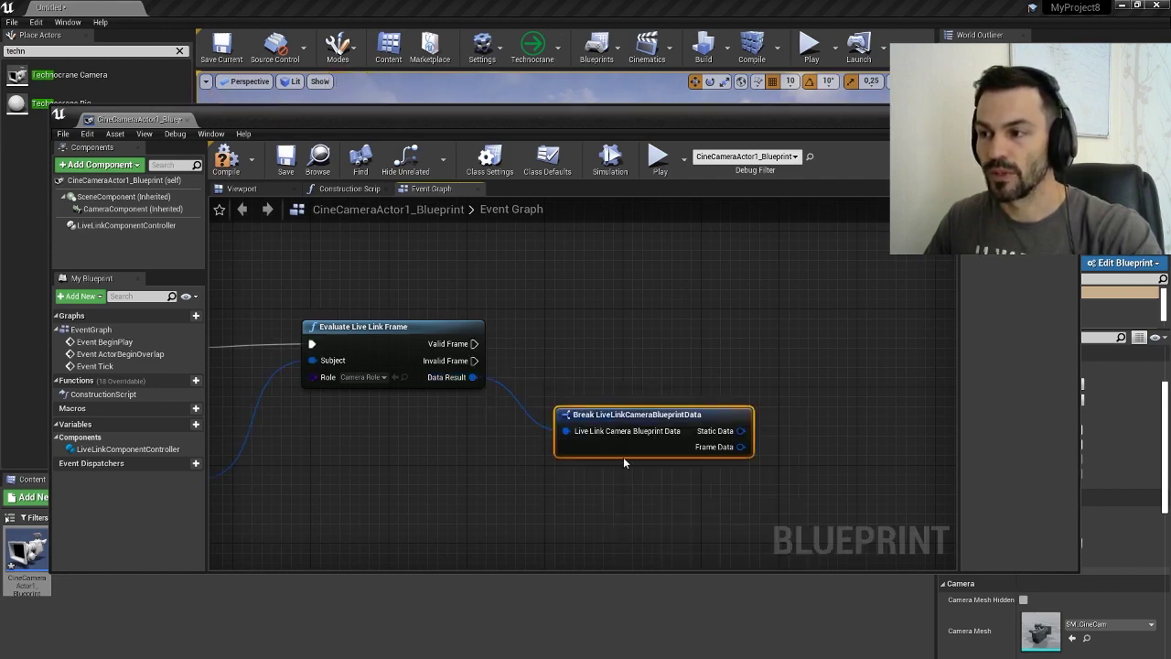
right_click_drag(623, 457, 556, 441)
left_click_drag(561, 412, 539, 425)
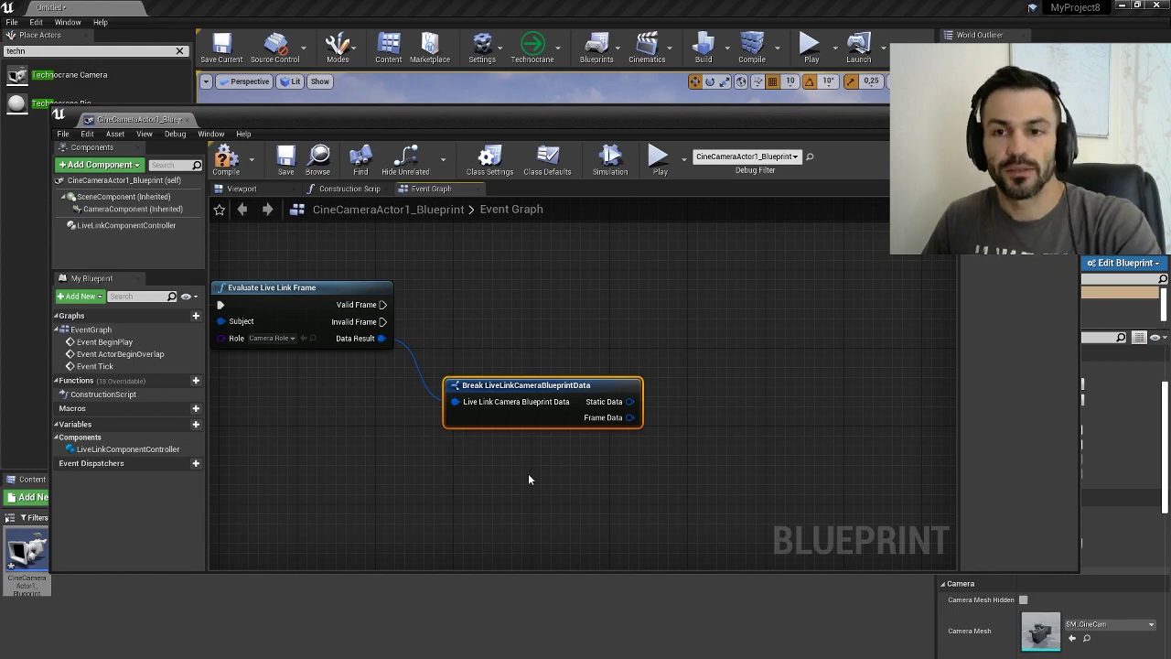
Step: Break Frame Data into an expanded LiveLinkCameraFrameData node, then compare against the README
right_click_drag(528, 479, 478, 464)
left_click_drag(558, 410, 592, 434)
left_click(631, 553)
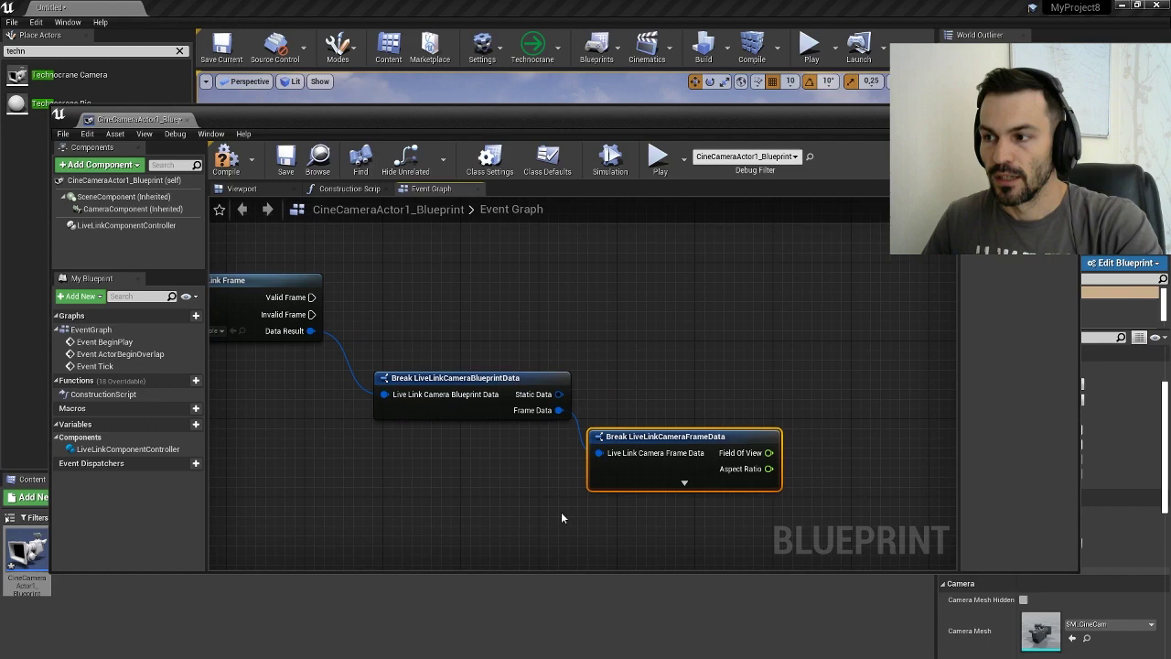
right_click_drag(561, 512, 516, 499)
left_click(610, 479)
right_click_drag(580, 525, 458, 425)
left_click_drag(553, 467, 480, 485)
right_click_drag(612, 472, 583, 473)
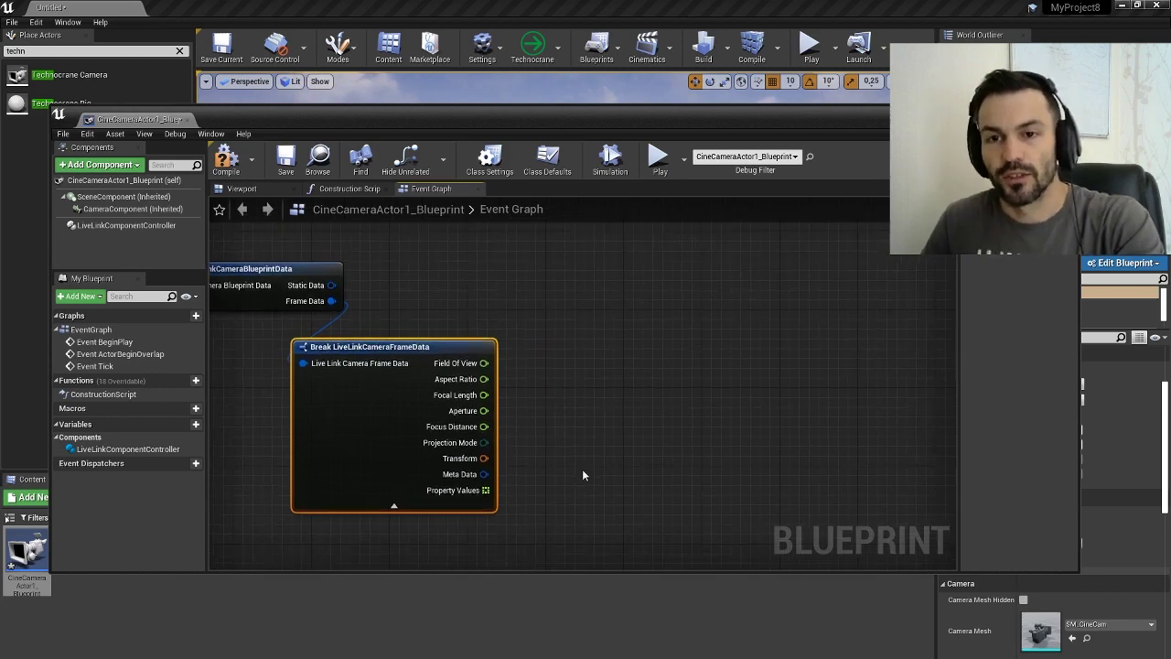
key("alt+Tab")
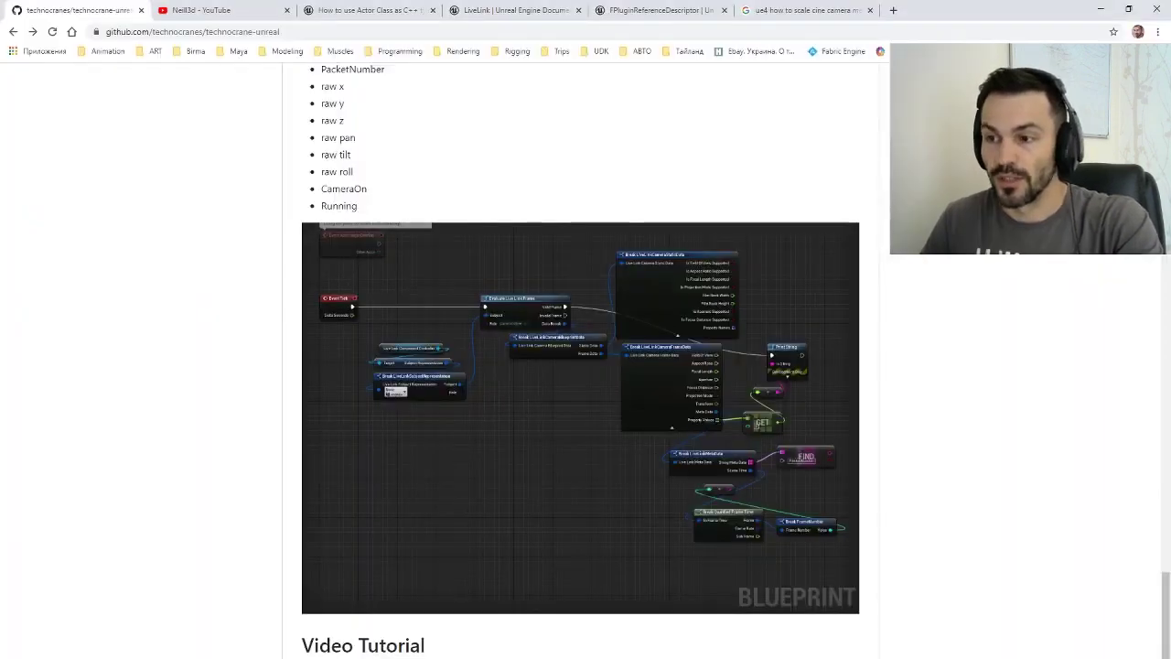
scroll(314, 244, "up", 2)
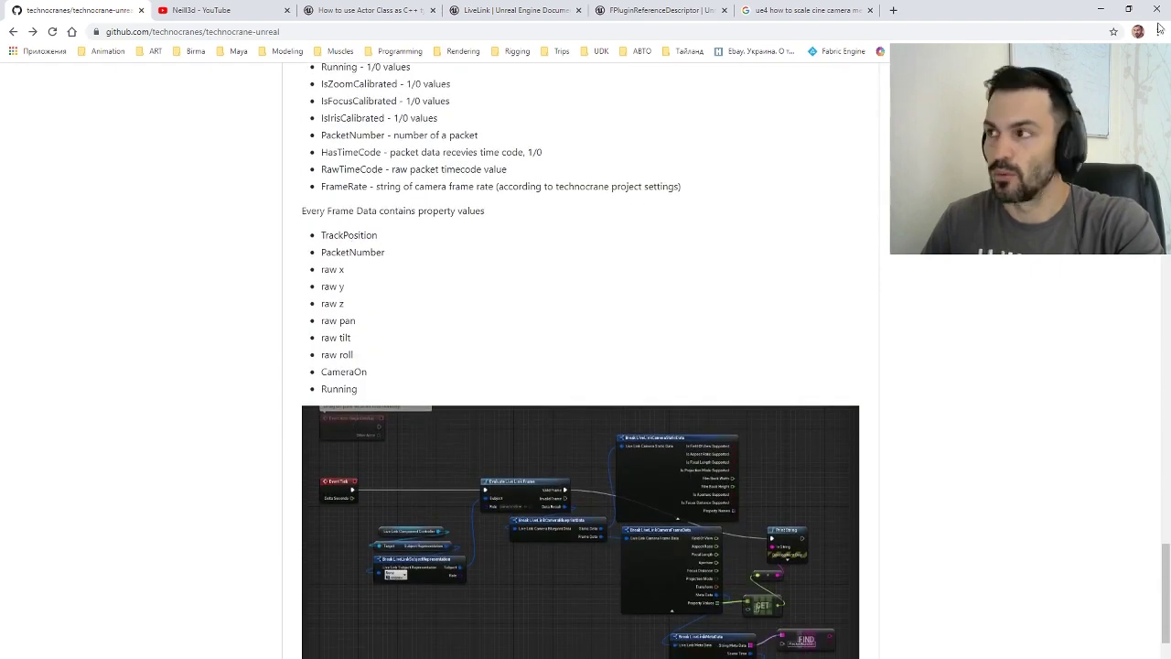
Step: Add a Get (a copy) node reading entry 0 of Property Values
left_click(1098, 9)
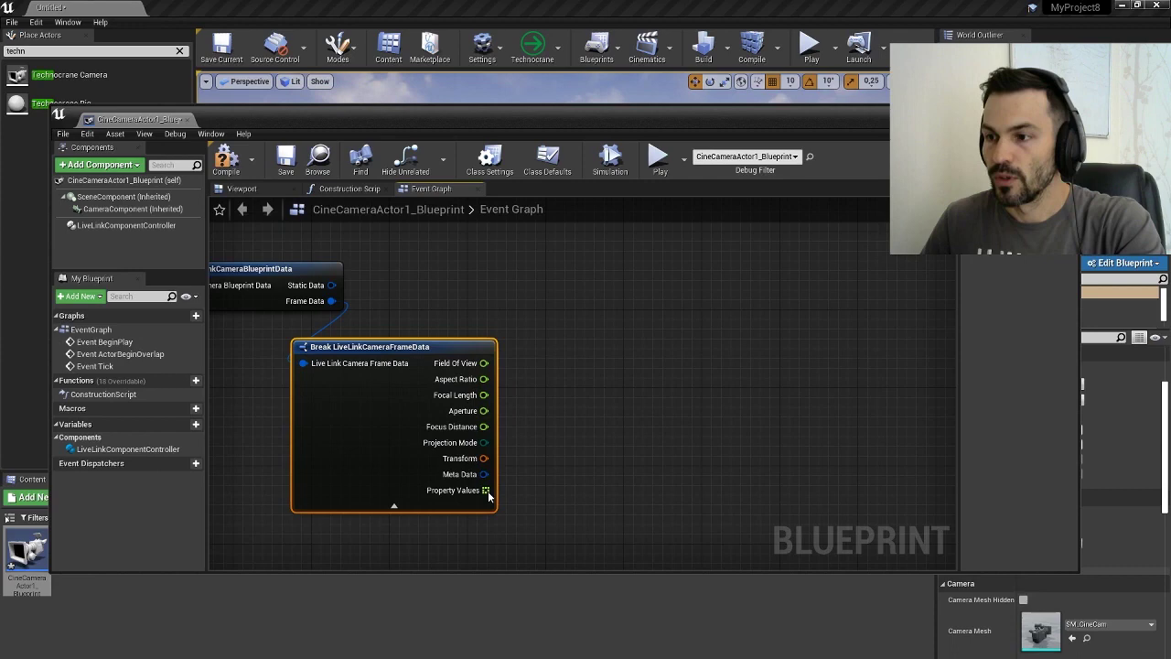
left_click_drag(486, 490, 569, 464)
type("ge")
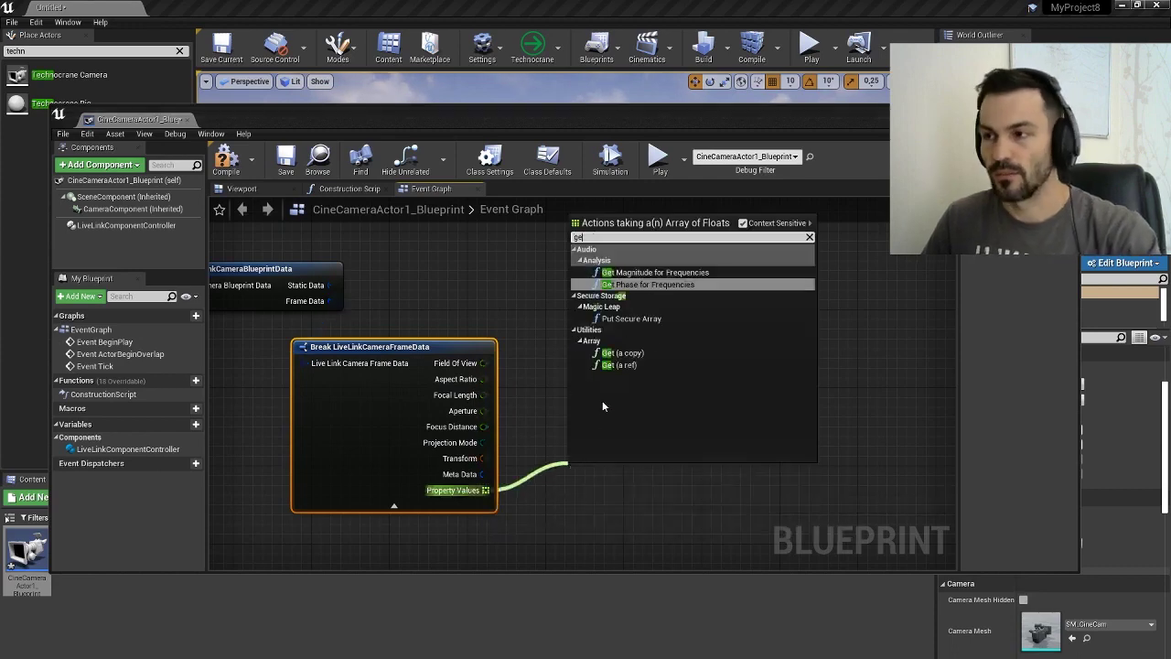
type("t")
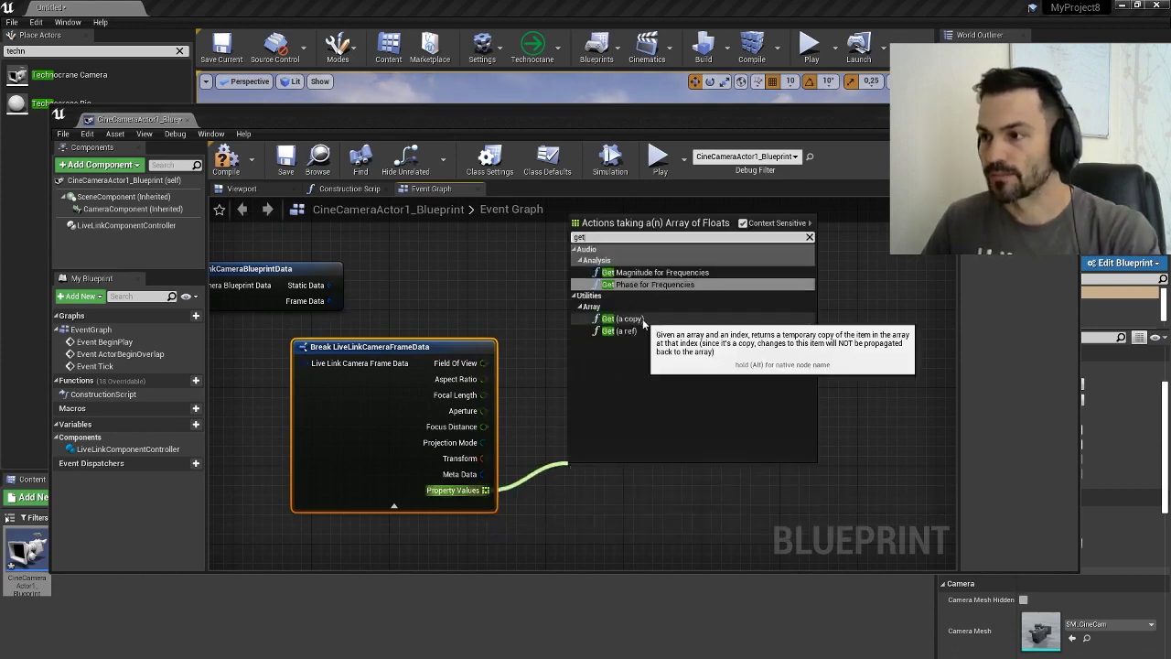
left_click(643, 318)
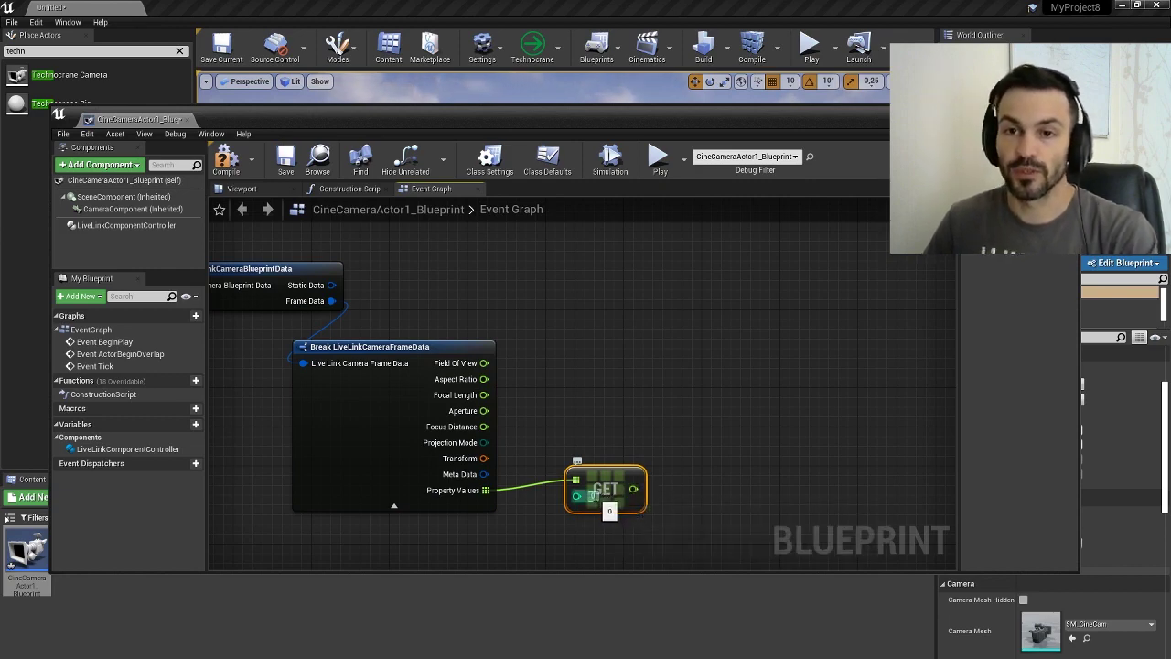
right_click_drag(622, 330, 662, 379)
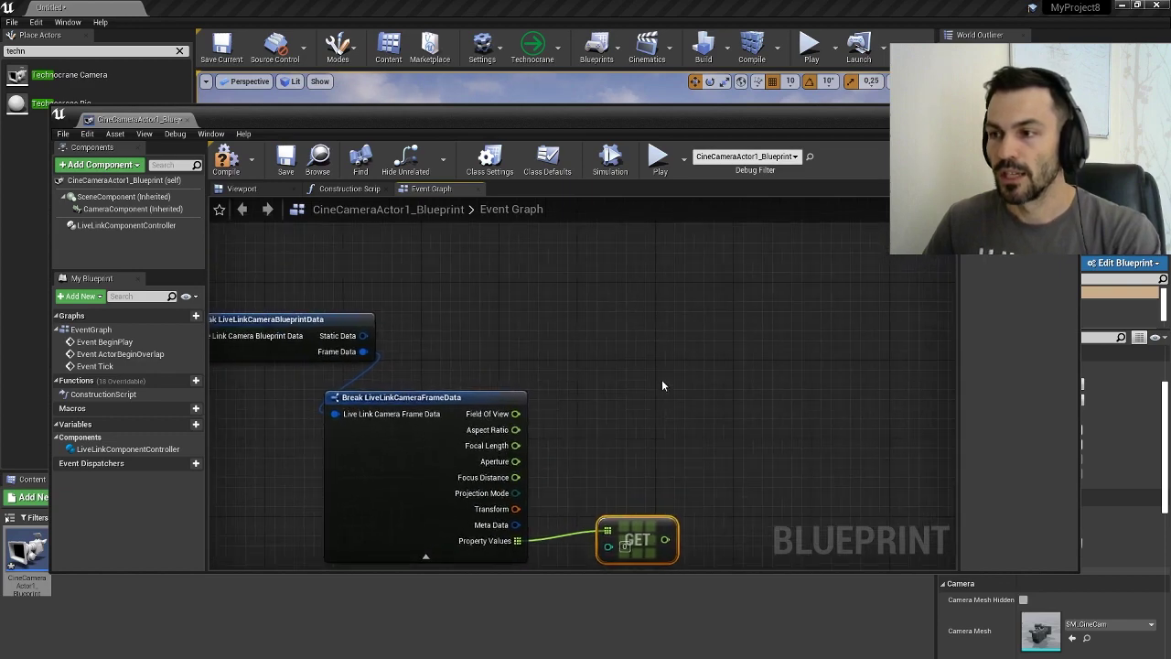
Step: Add a Print String node fired by Valid Frame, with the GET value as In String
right_click(664, 383)
type("print")
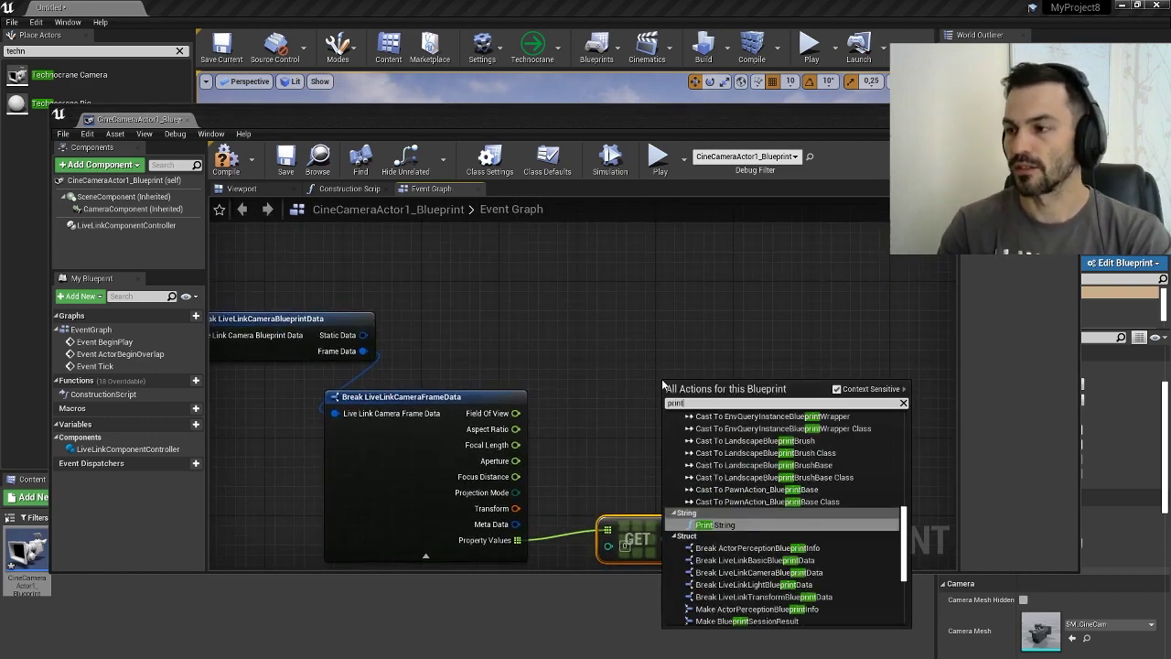
left_click(714, 525)
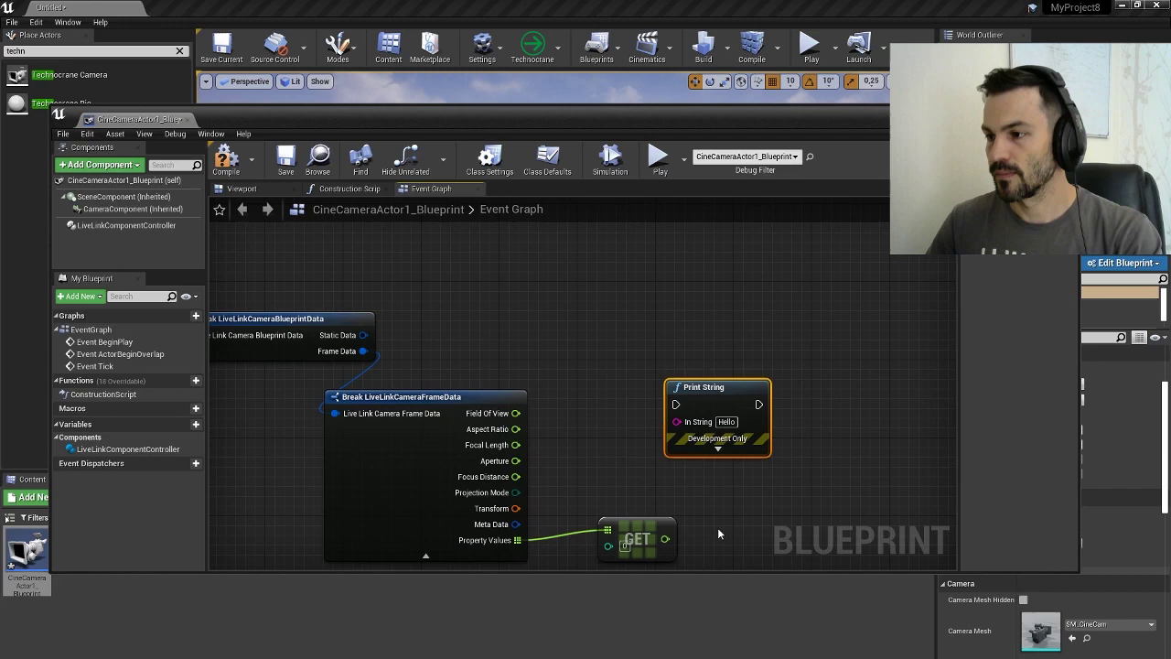
right_click_drag(539, 336, 705, 395)
left_click_drag(282, 298, 865, 424)
right_click_drag(809, 547, 653, 403)
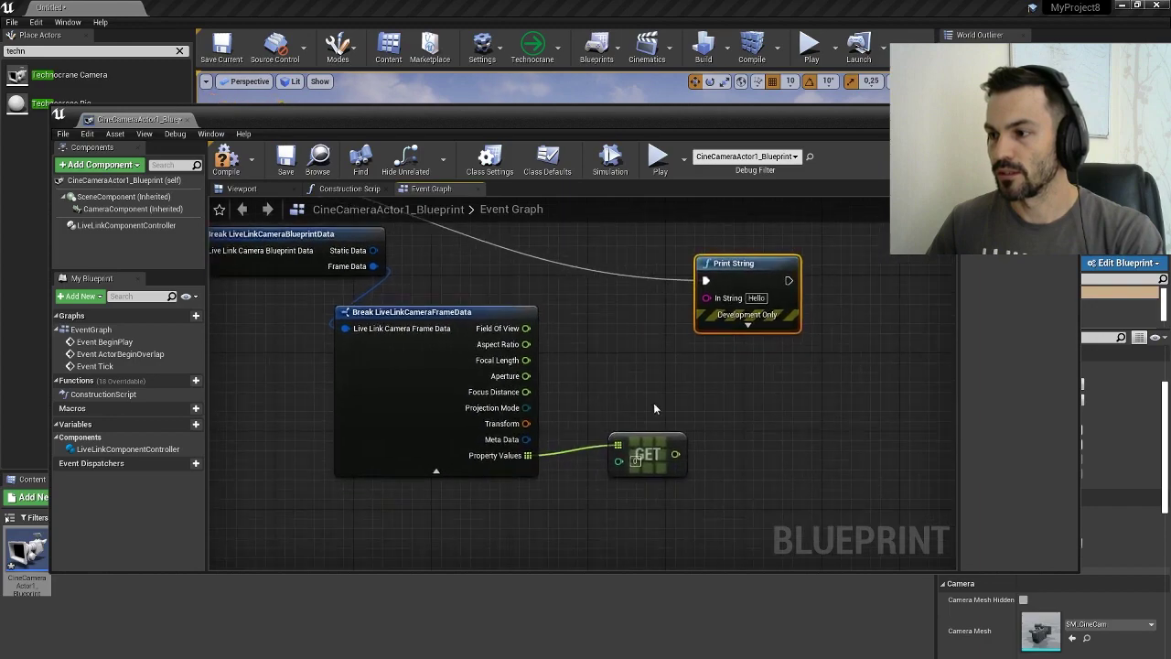
left_click_drag(675, 454, 707, 298)
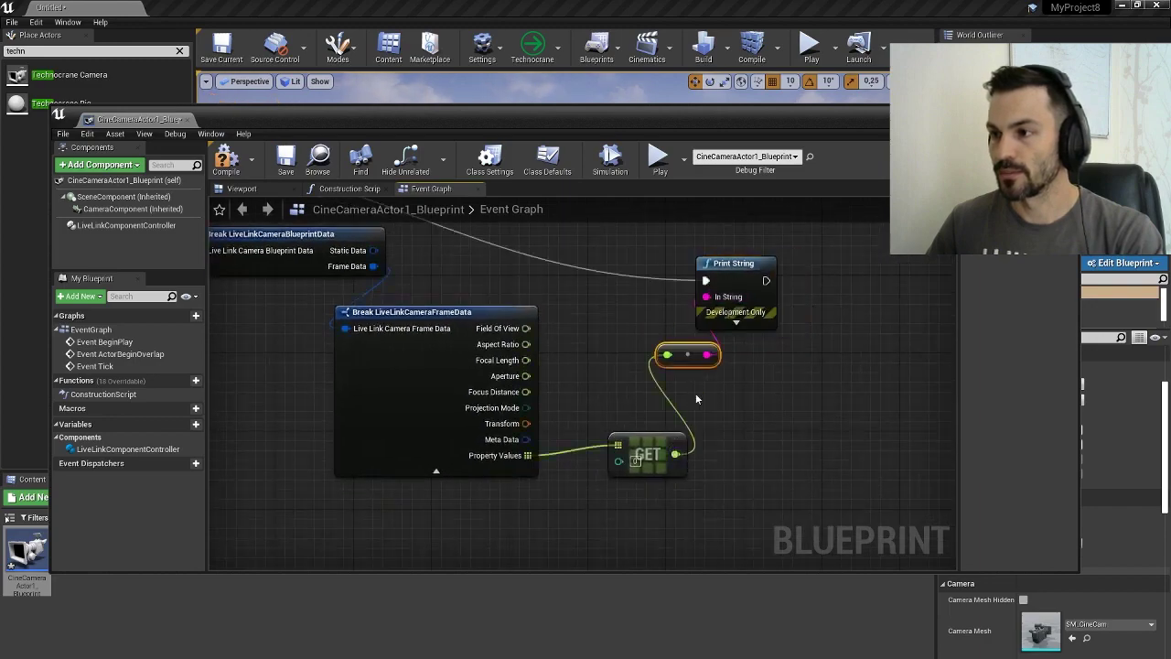
right_click_drag(729, 404, 816, 489)
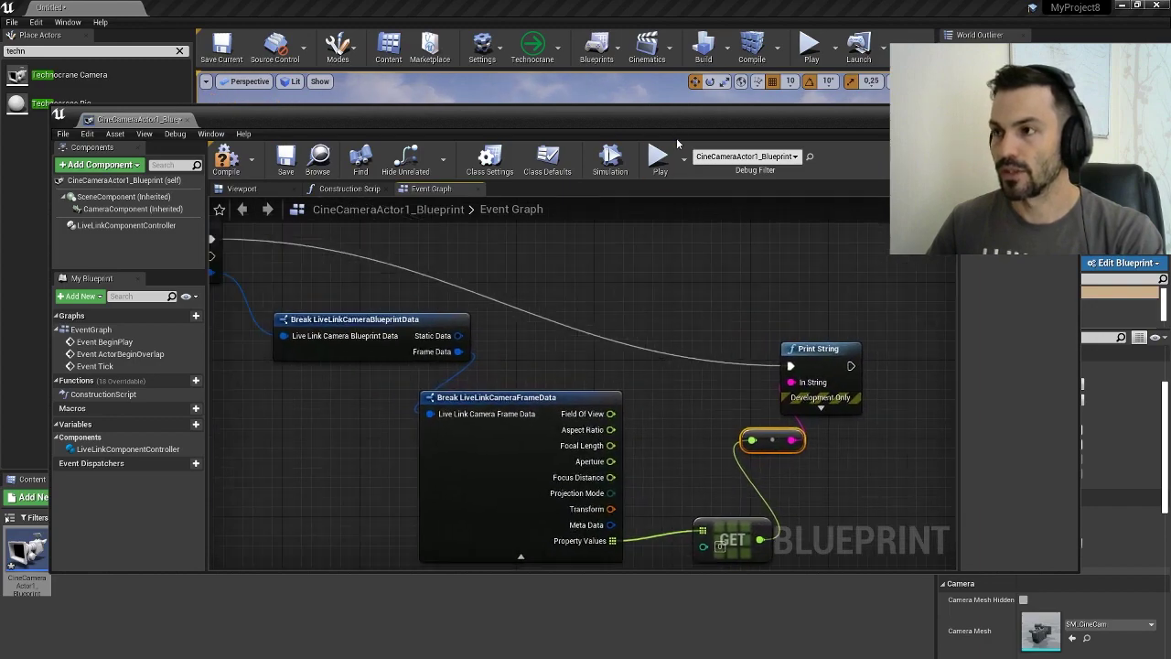
left_click_drag(683, 128, 709, 409)
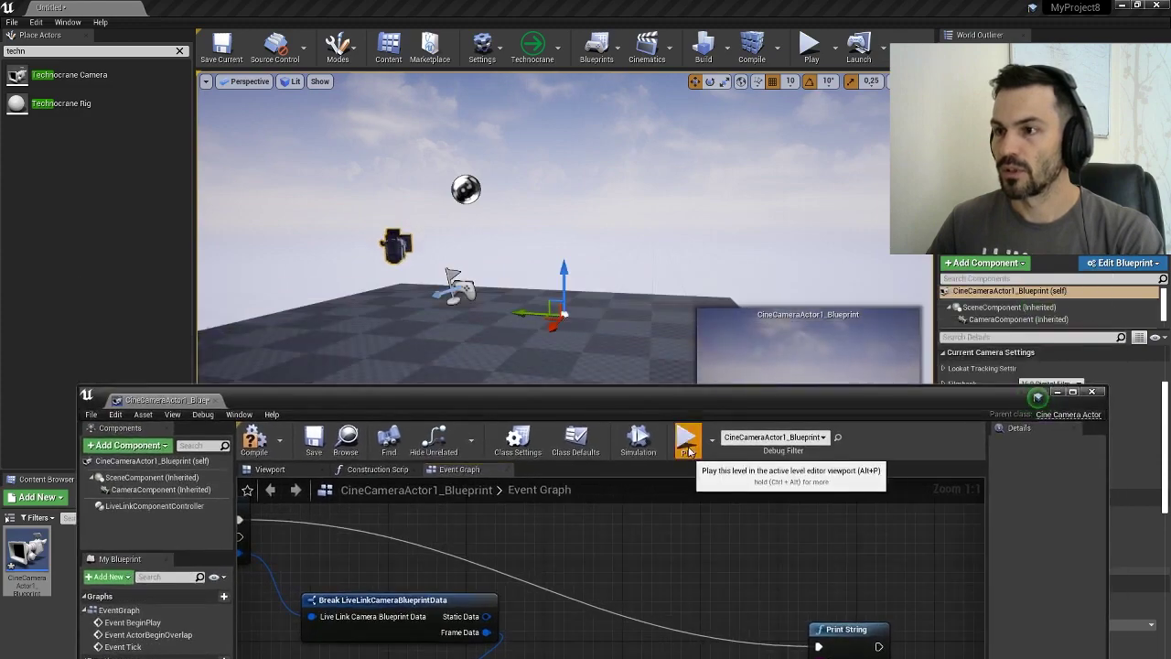
Step: Play the level to see track position values like -56.124584 printed repeatedly, then stop
left_click(688, 438)
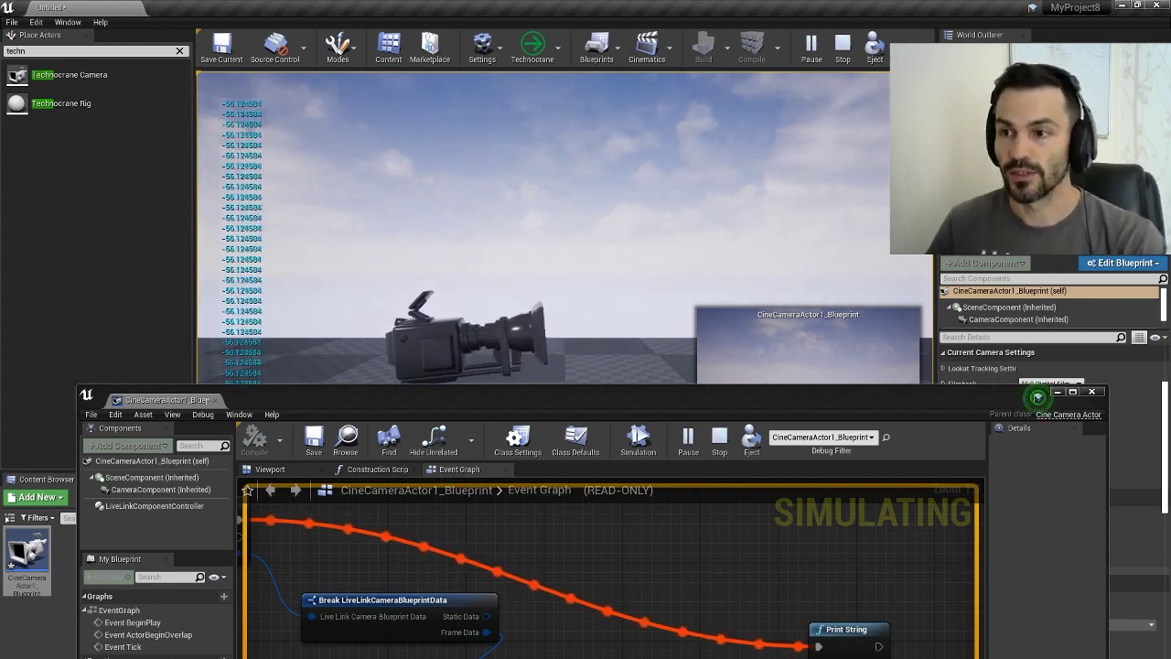
key("Escape")
left_click_drag(728, 400, 701, 153)
right_click_drag(704, 565, 628, 475)
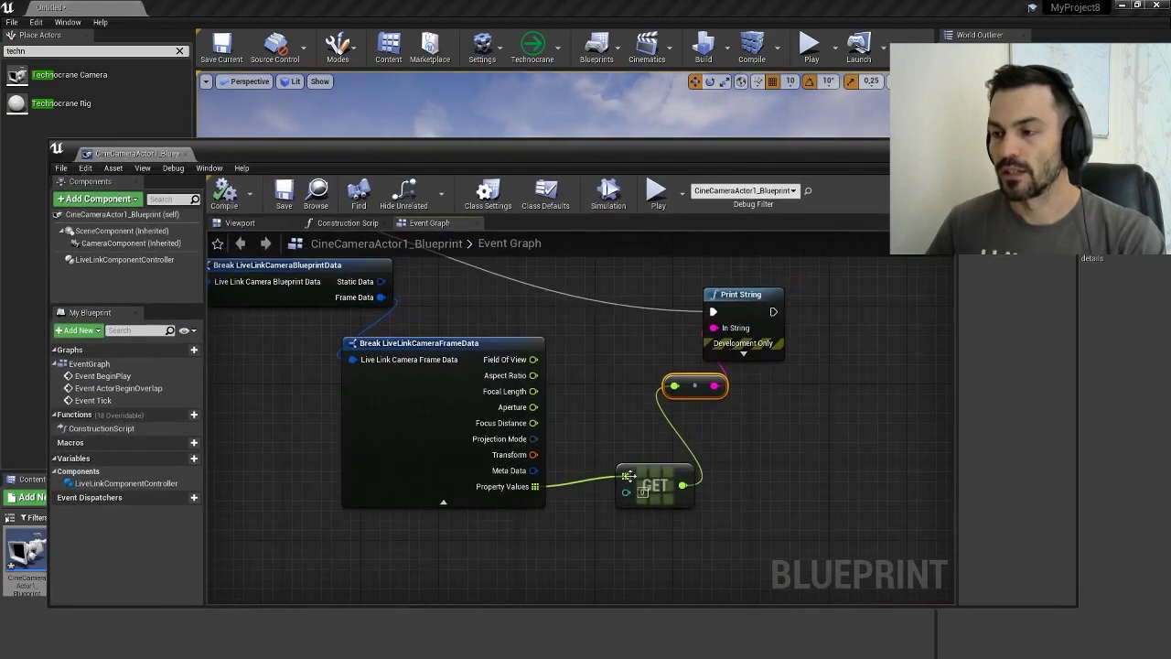
Step: Highlight the README entries RawTimeCode, CameraOn, Running, and raw x through raw roll
key("alt+Tab")
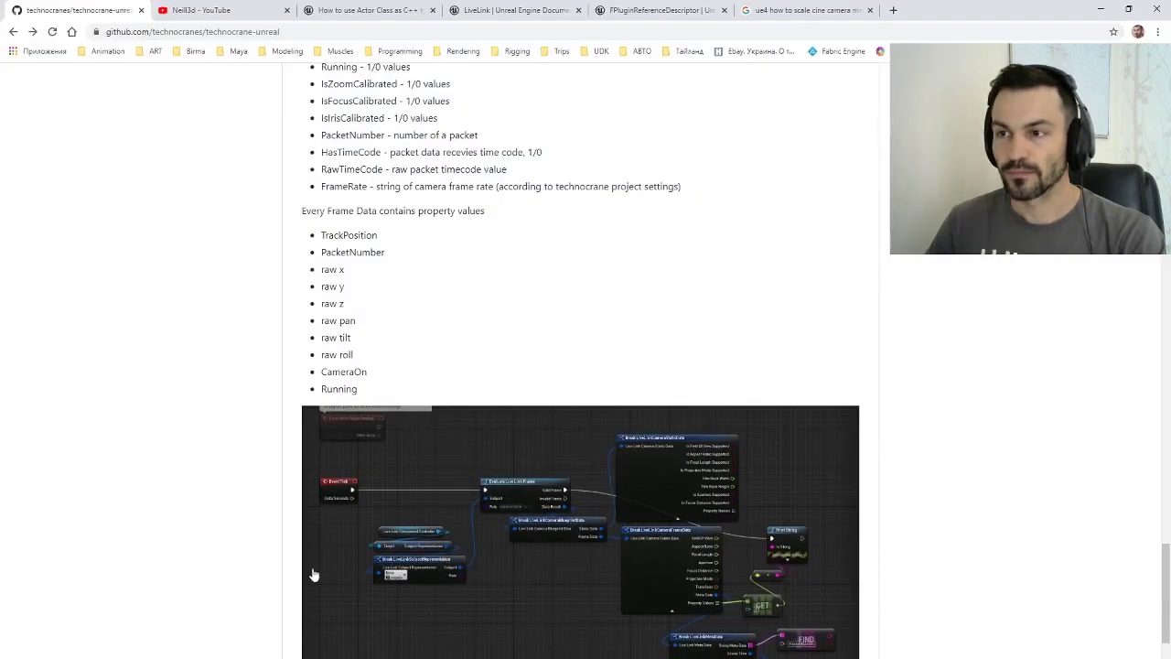
scroll(371, 273, "up", 2)
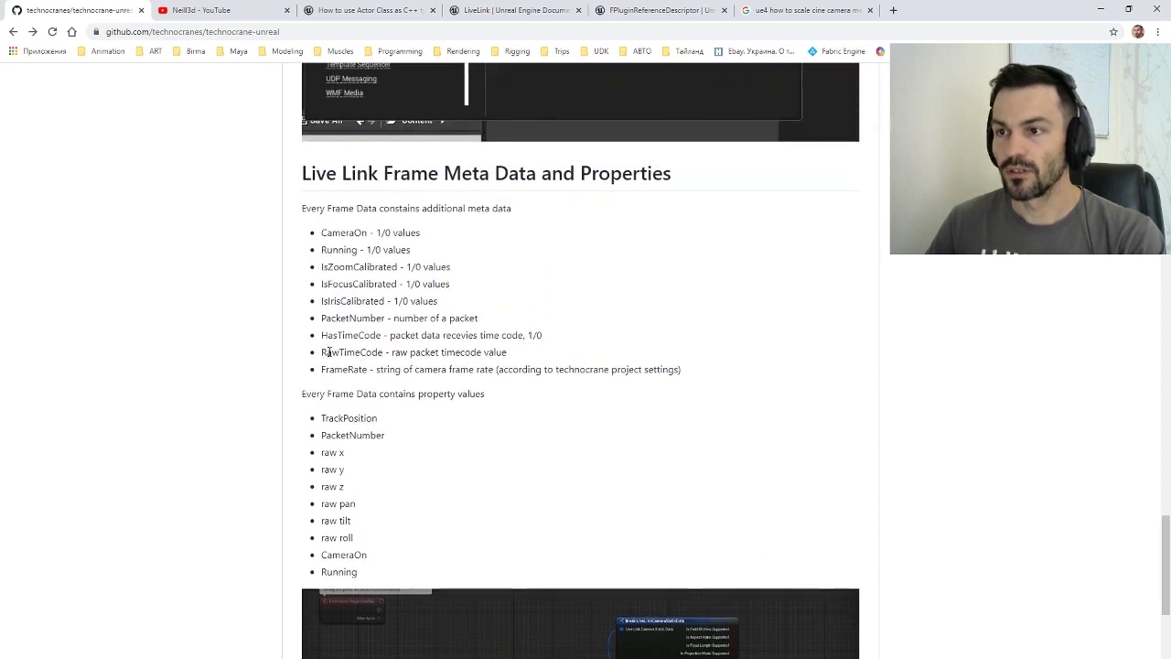
left_click_drag(322, 351, 386, 351)
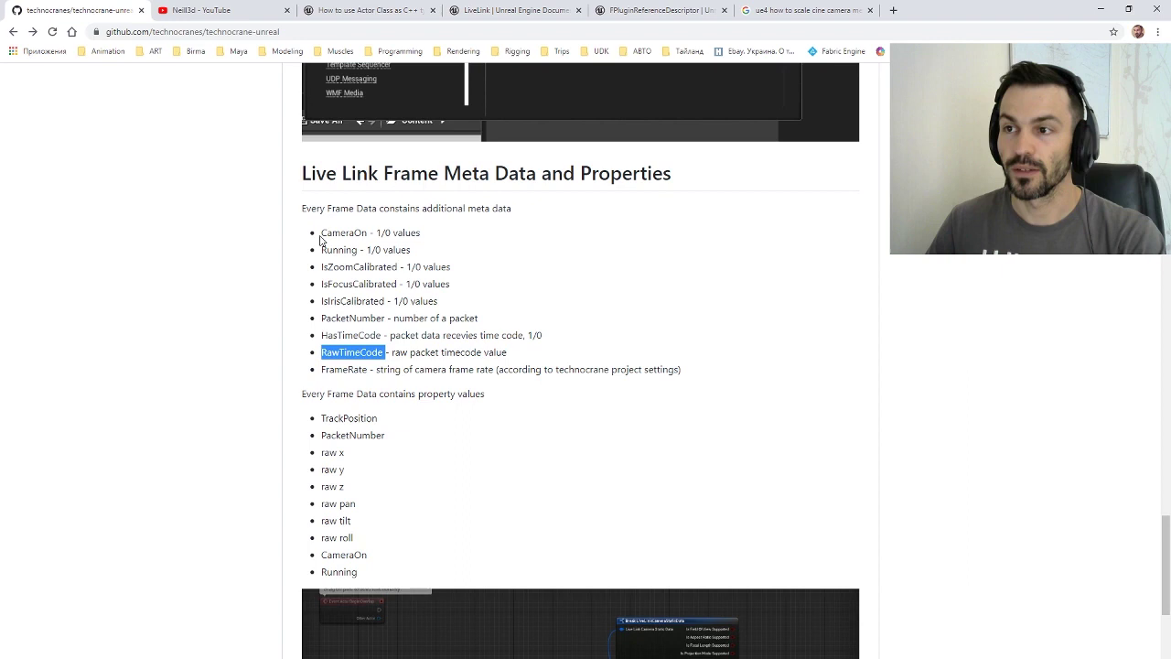
left_click_drag(321, 232, 363, 234)
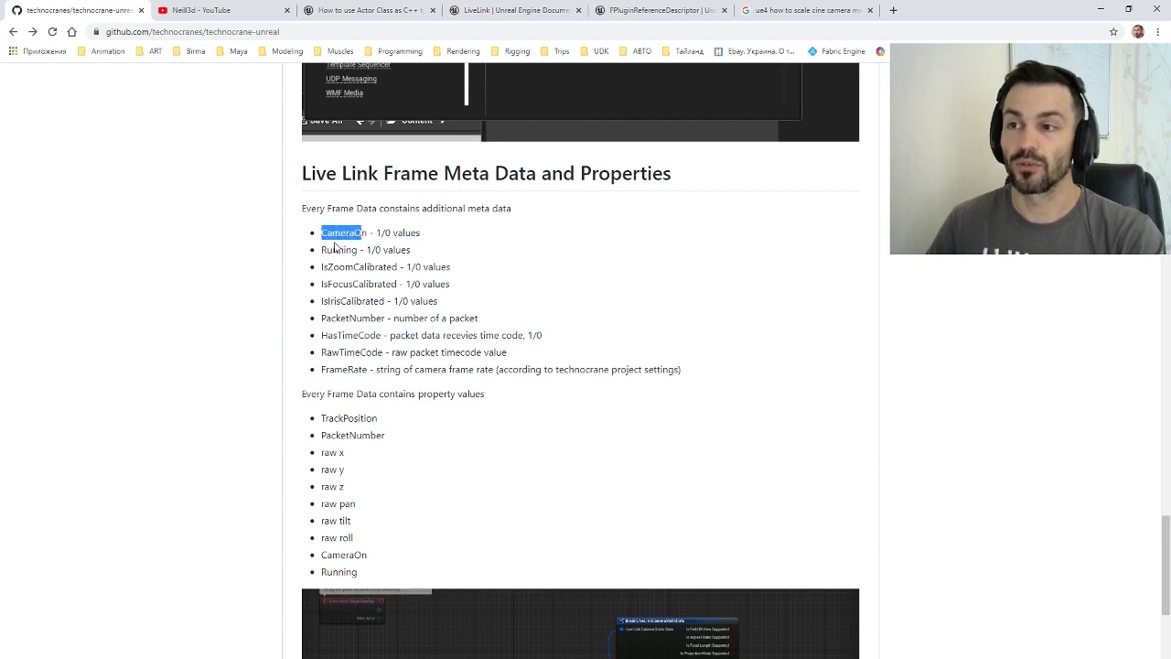
double_click(339, 555)
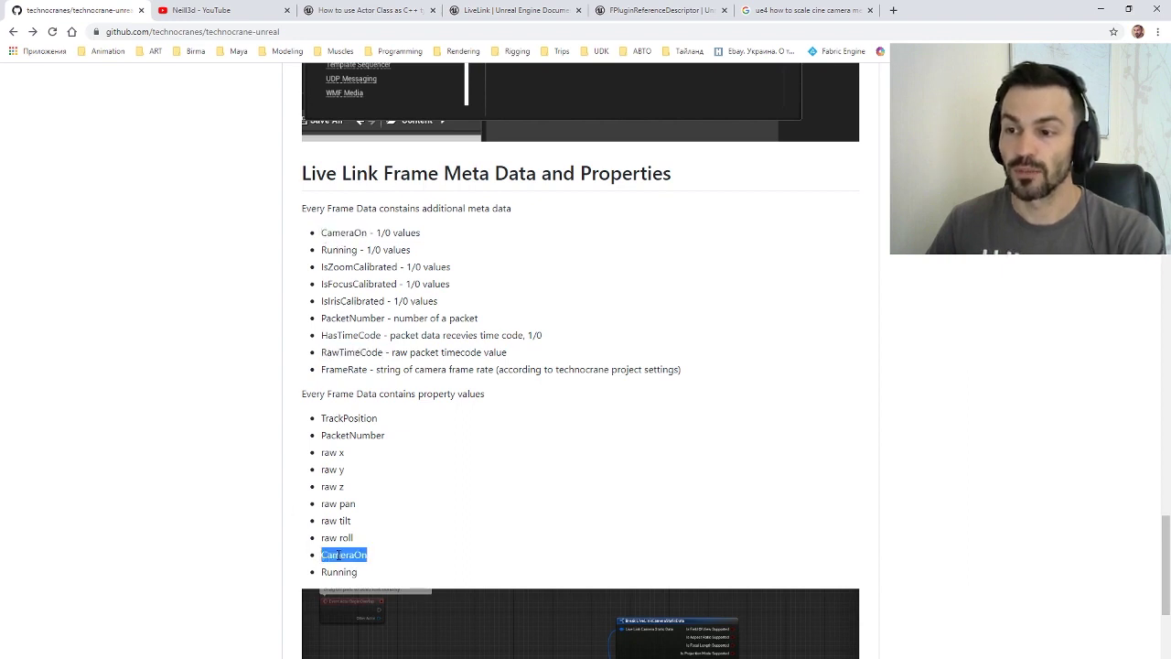
double_click(331, 571)
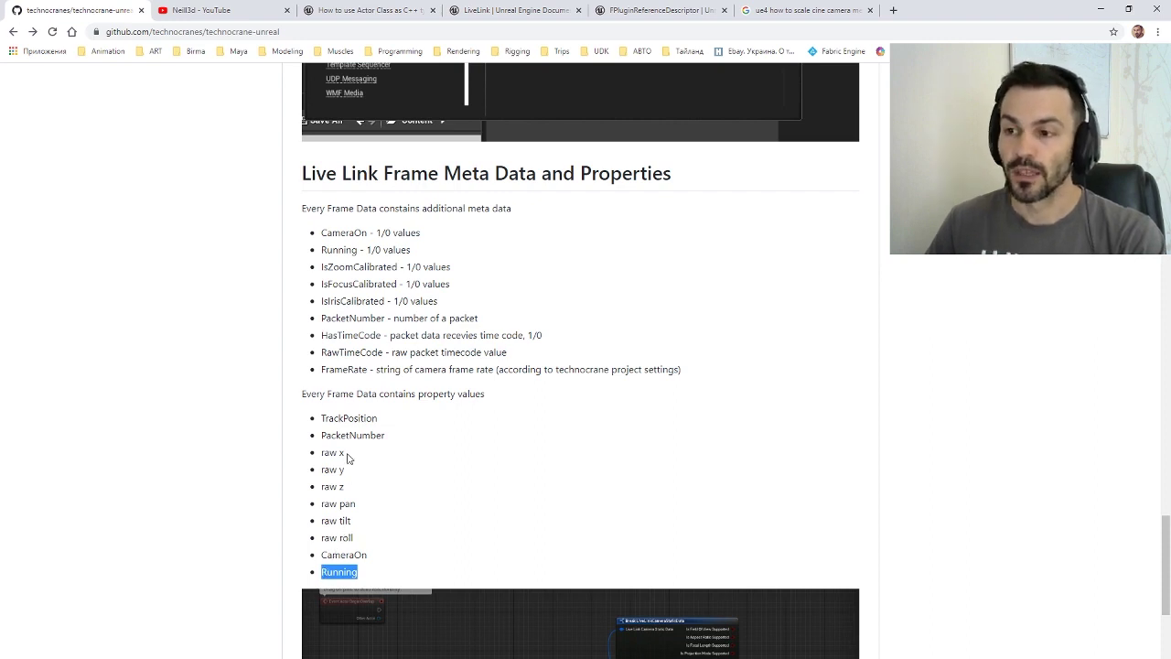
left_click_drag(358, 541, 322, 453)
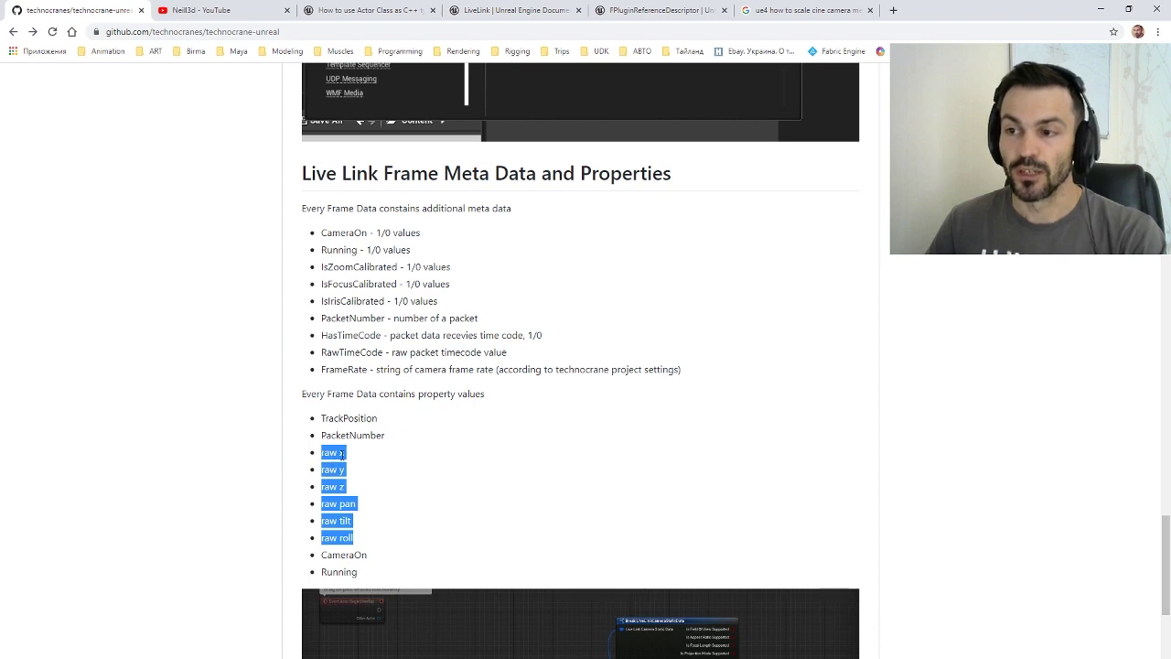
left_click(361, 522)
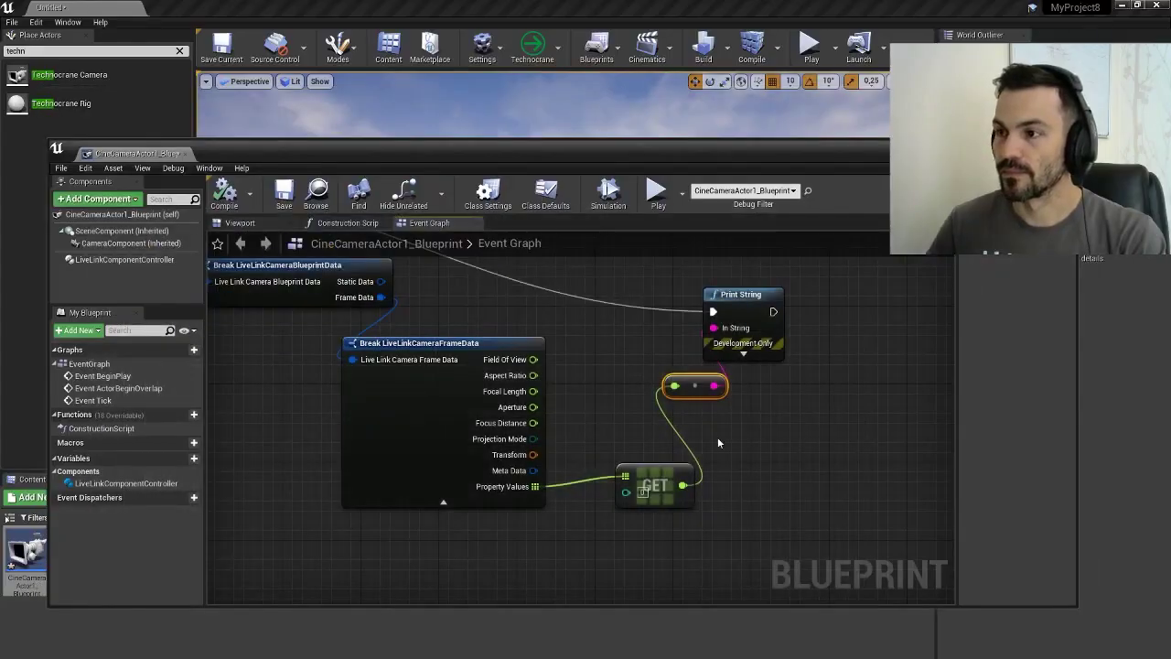
Step: Pan the Event Graph to show the full chain from Evaluate Live Link Frame to Print String
left_click(717, 437)
right_click_drag(676, 434, 760, 491)
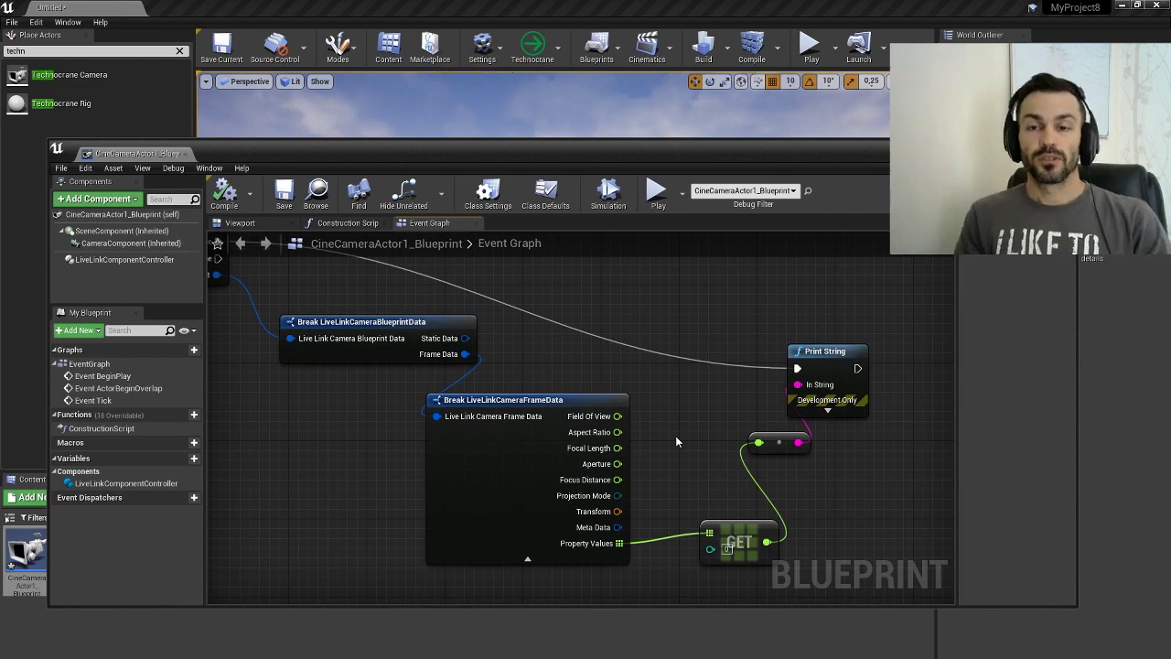